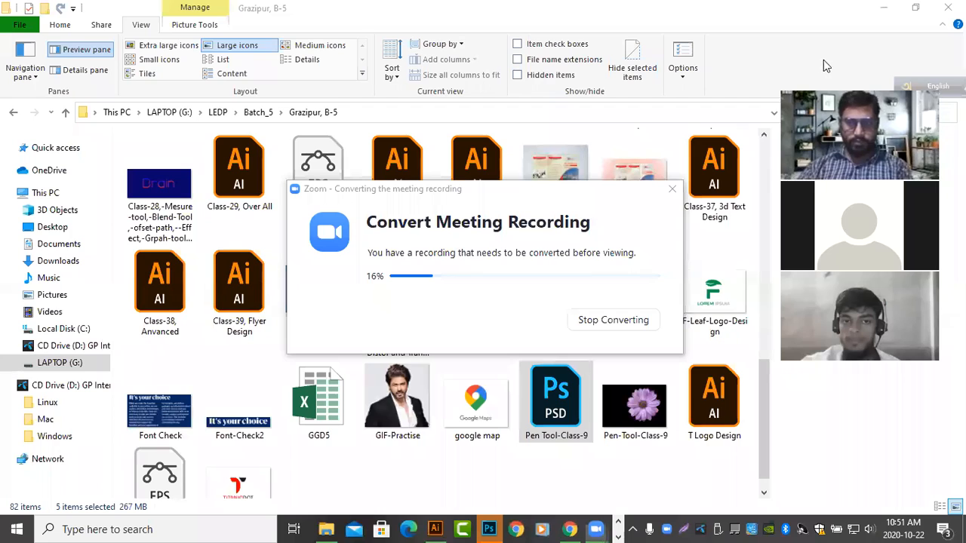
Switch to Photoshop and bring up the Save for Web settings for the flyer mockup
left_click(629, 137)
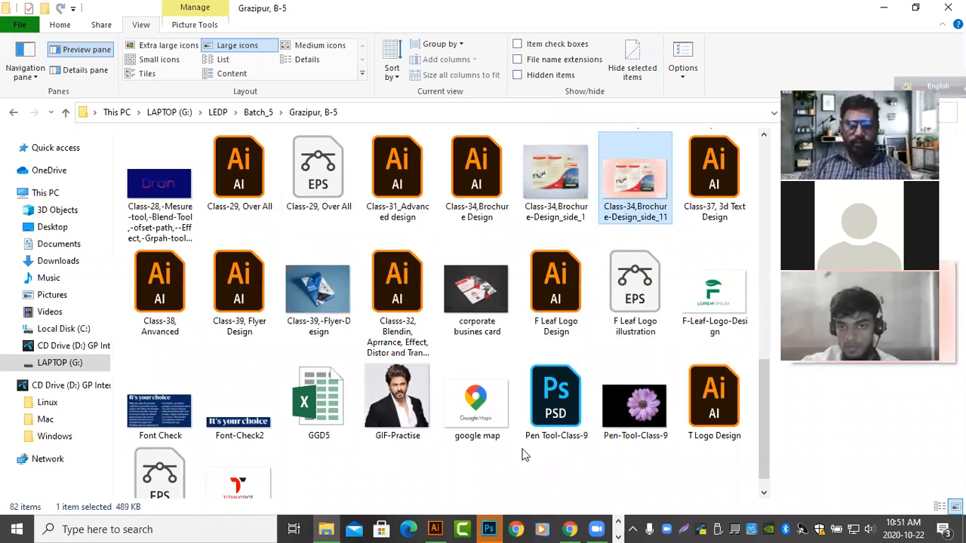
left_click(489, 529)
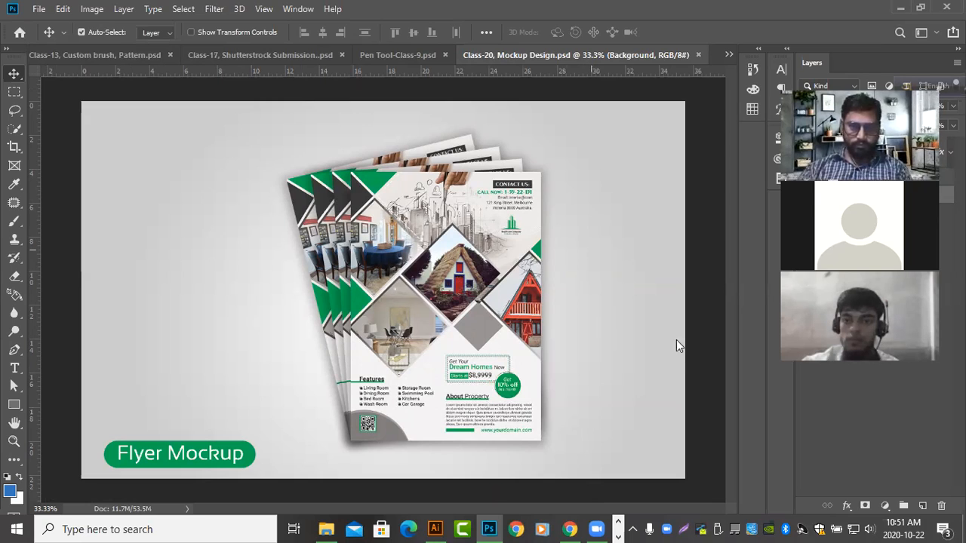
key("ctrl+alt+shift+s")
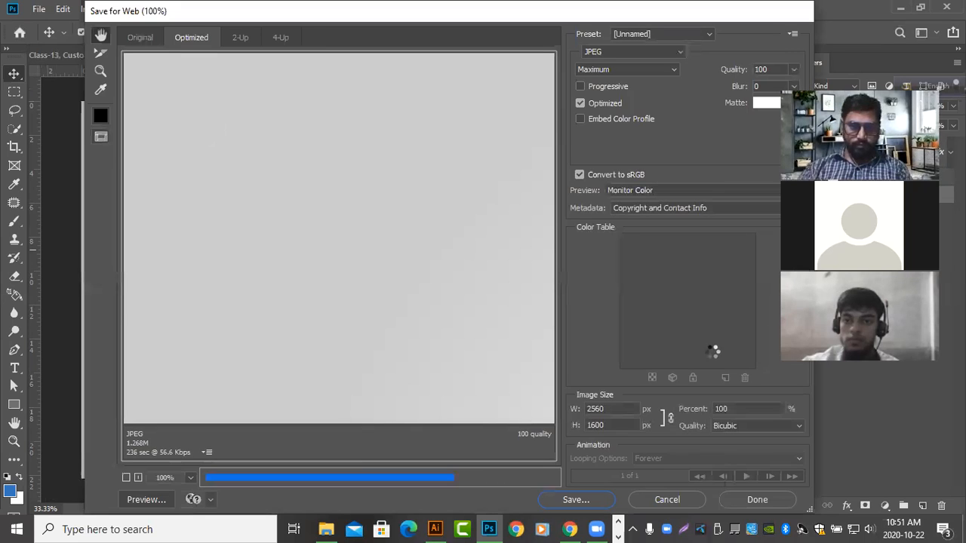
key("Escape")
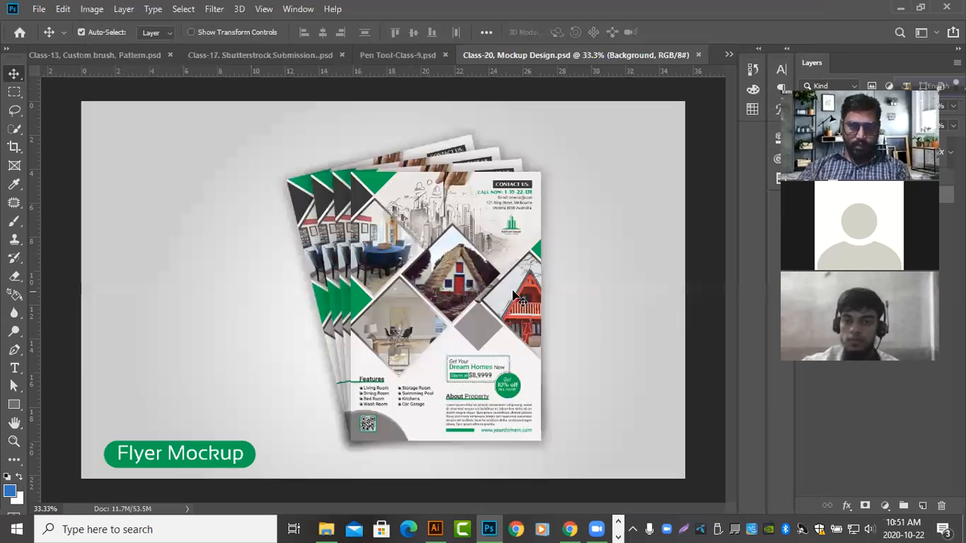
Check the flyer mockup's detail at 100%, and close Class-20, Mockup Design.psd without saving
left_click(497, 229, "ctrl")
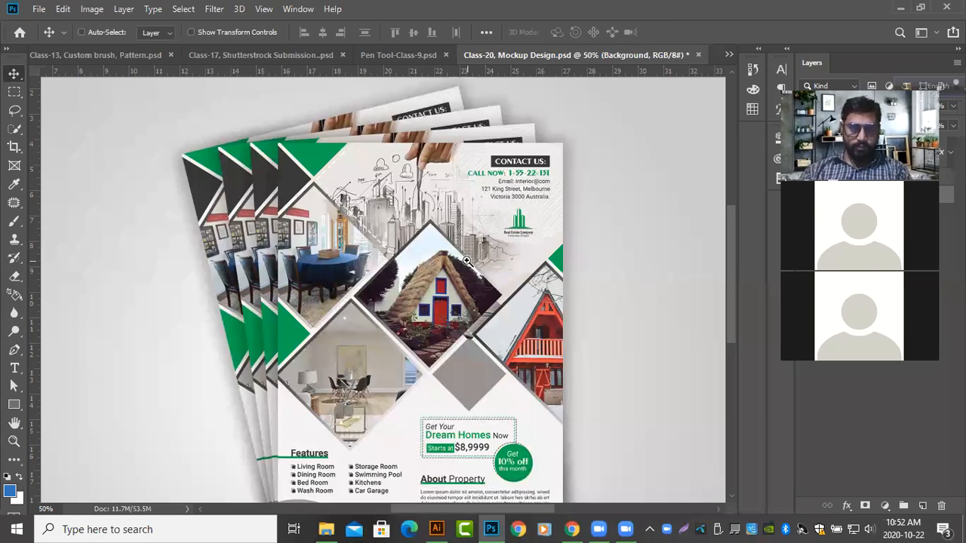
right_click(467, 260)
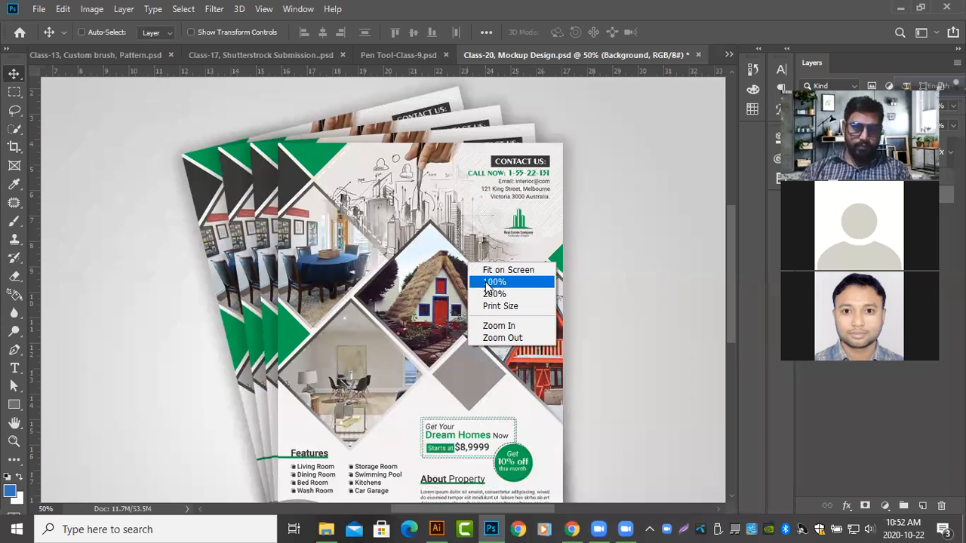
key("Escape")
left_click(485, 281)
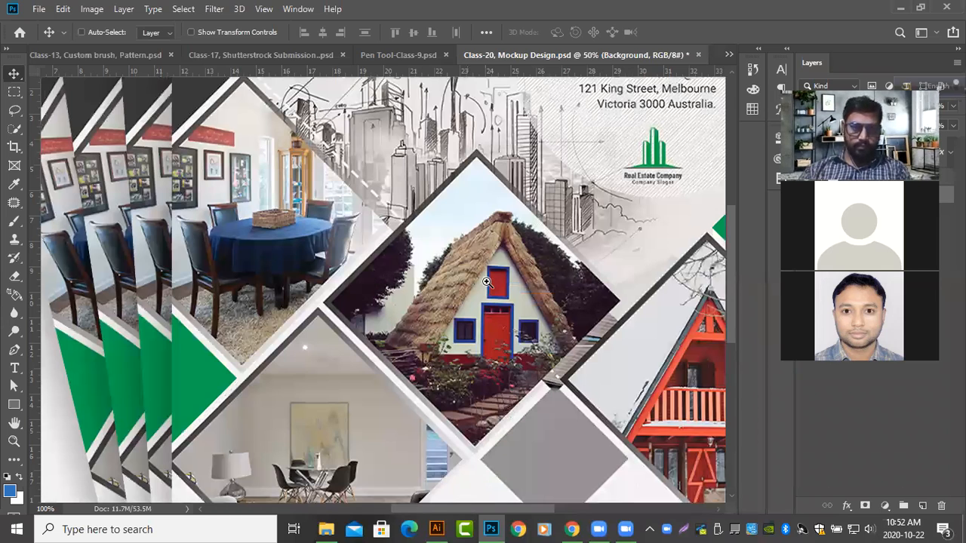
right_click(487, 281)
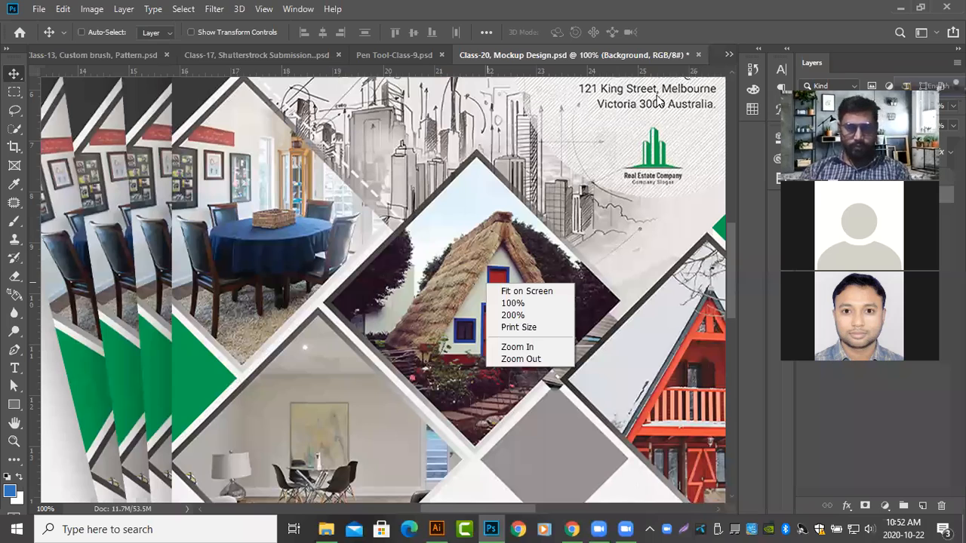
key("ctrl+0")
key("ctrl+w")
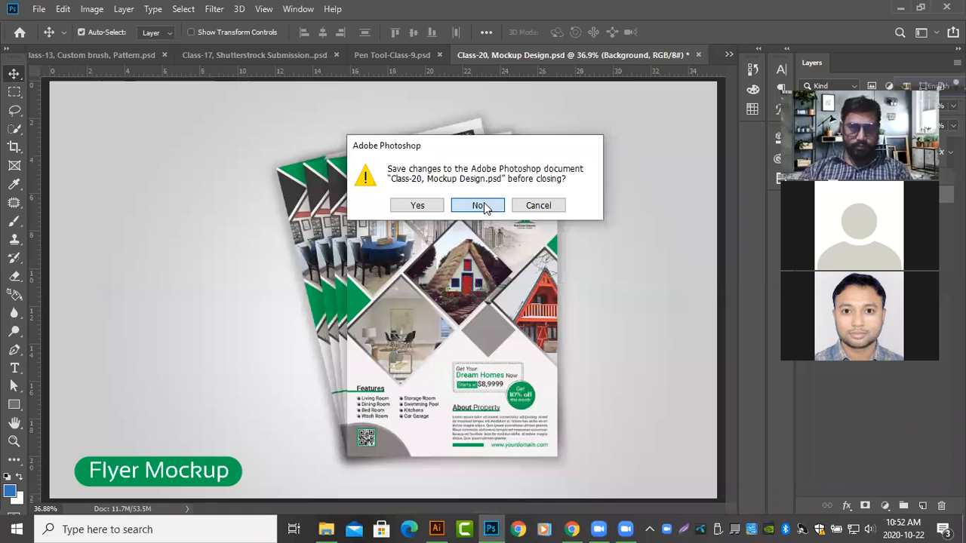
left_click(483, 203)
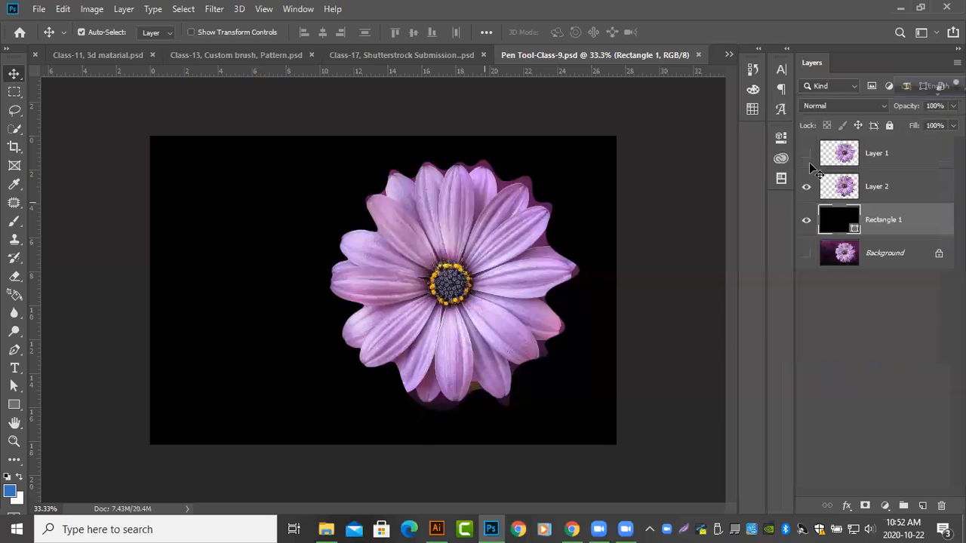
Check Layer 1 and the Background by toggling their visibility, and close Pen Tool-Class-9.psd without saving
left_click(807, 155)
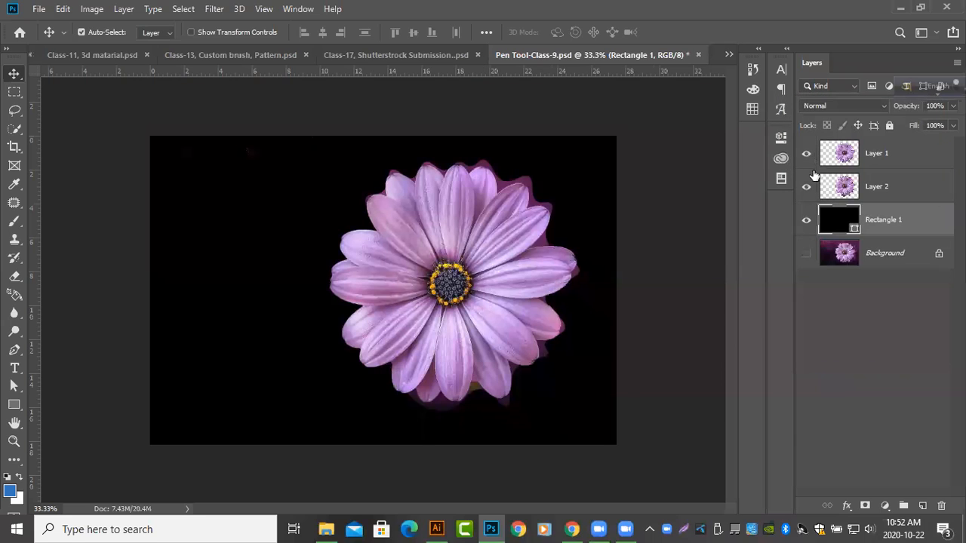
left_click(806, 254)
left_click(699, 55)
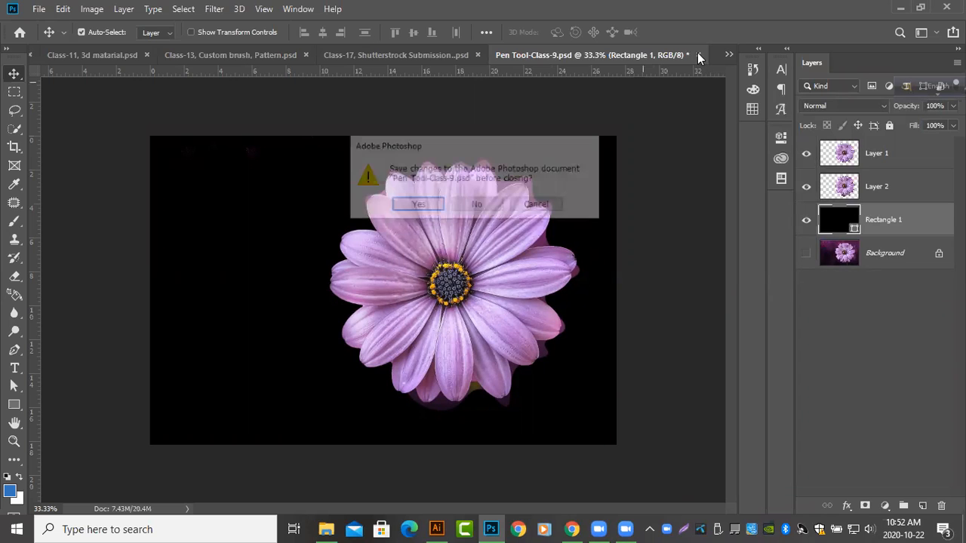
left_click(477, 205)
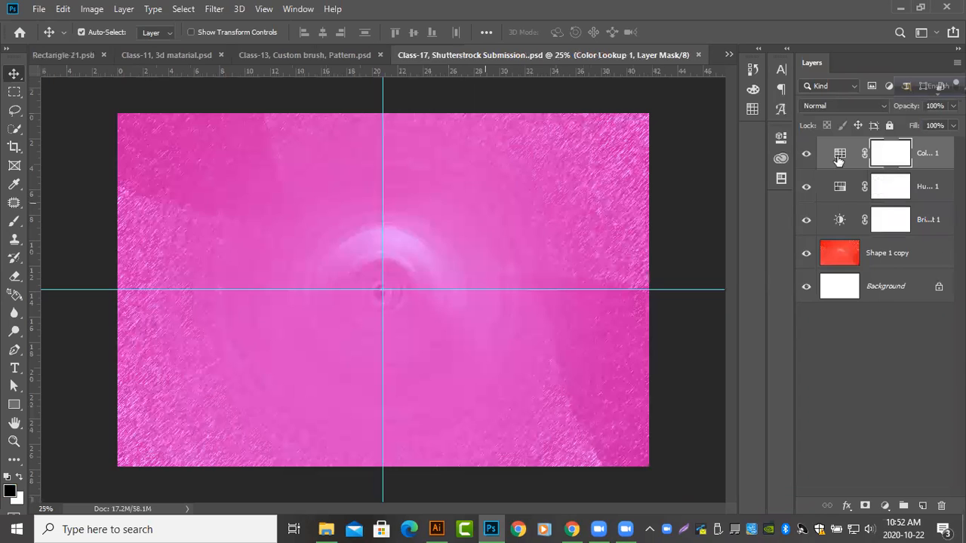
Compare the texture with and without its Color Lookup, Hue/Saturation and Brightness/Contrast adjustments by toggling those layers' visibility
left_click_drag(807, 154, 803, 189)
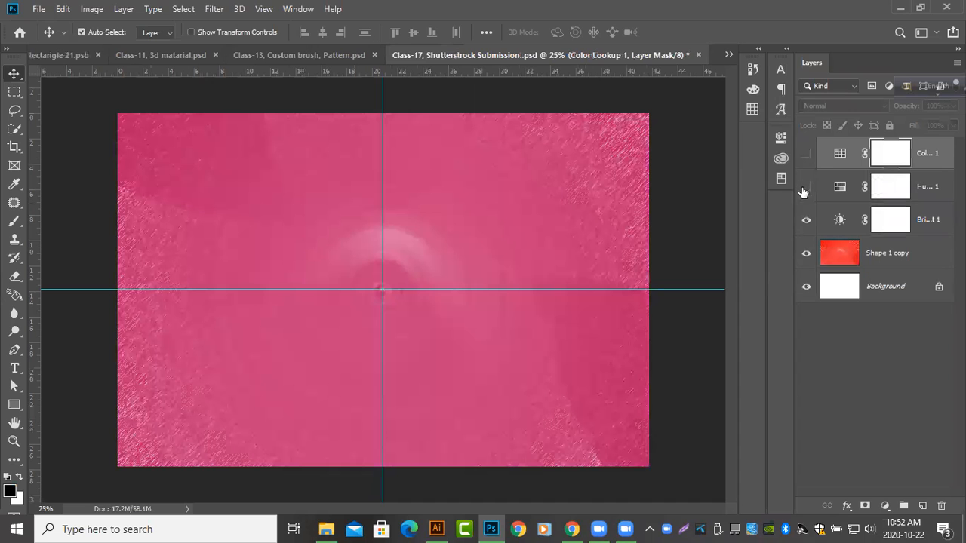
left_click(806, 221)
left_click(807, 222)
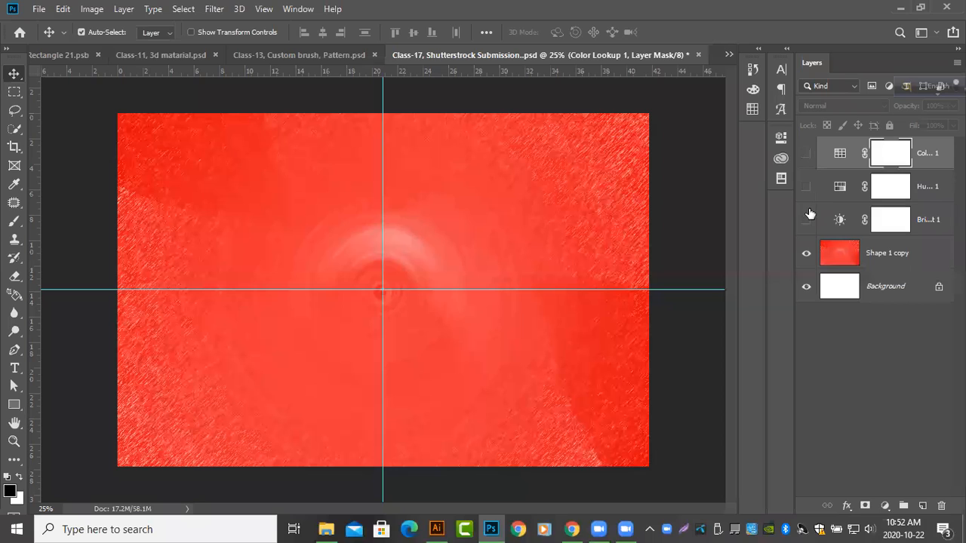
left_click_drag(809, 215, 805, 155)
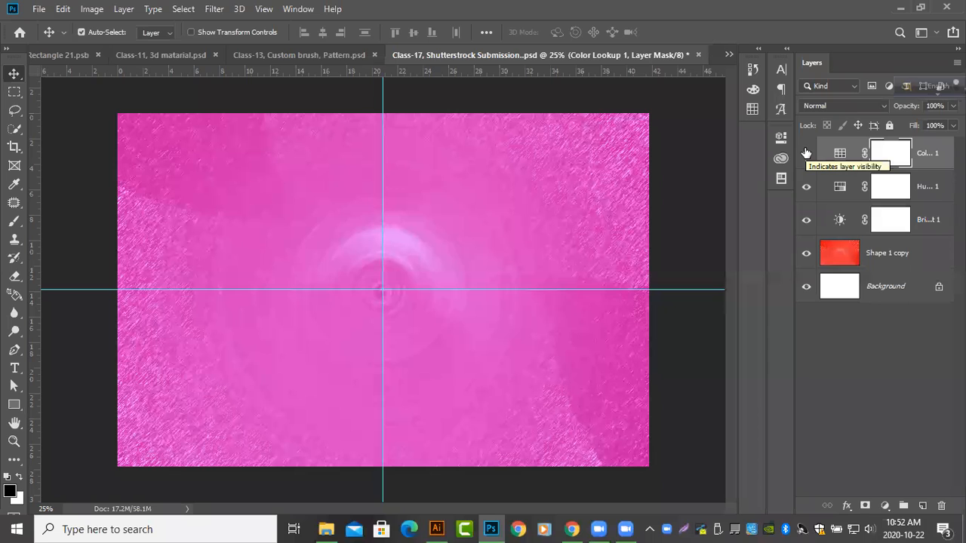
left_click_drag(808, 190, 807, 250)
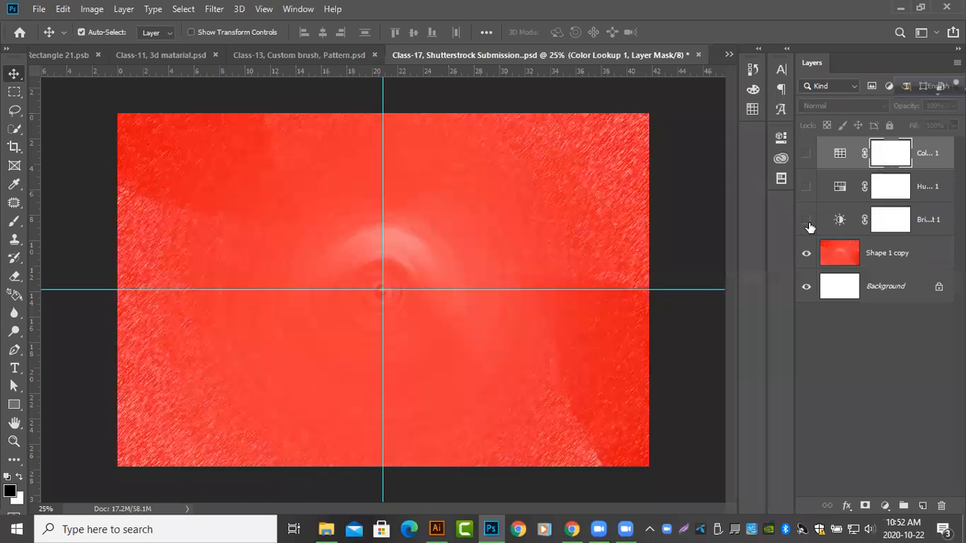
left_click(807, 220)
left_click(807, 222)
Delete the Brightness/Contrast, Hue/Saturation and Color Lookup adjustment layers above Shape 1 copy
left_click(927, 217)
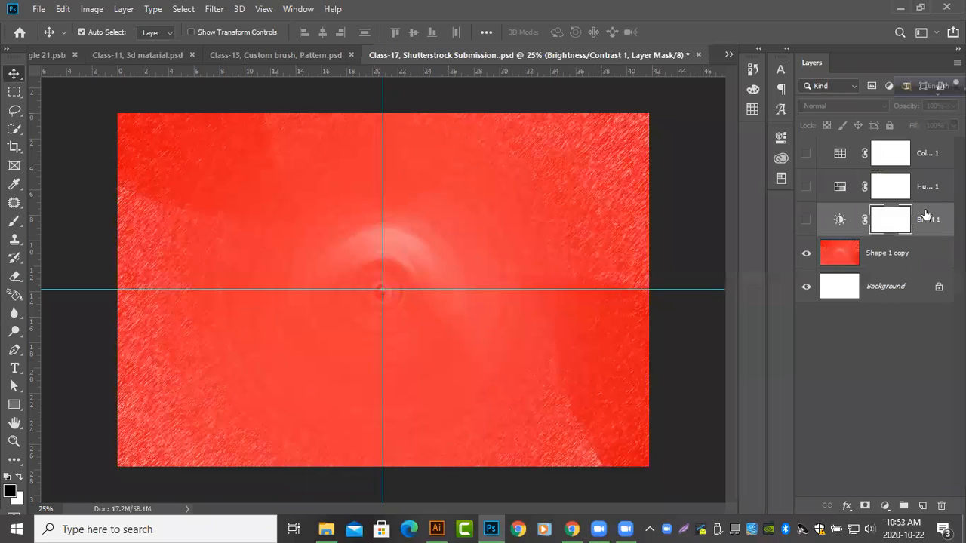
key("Delete")
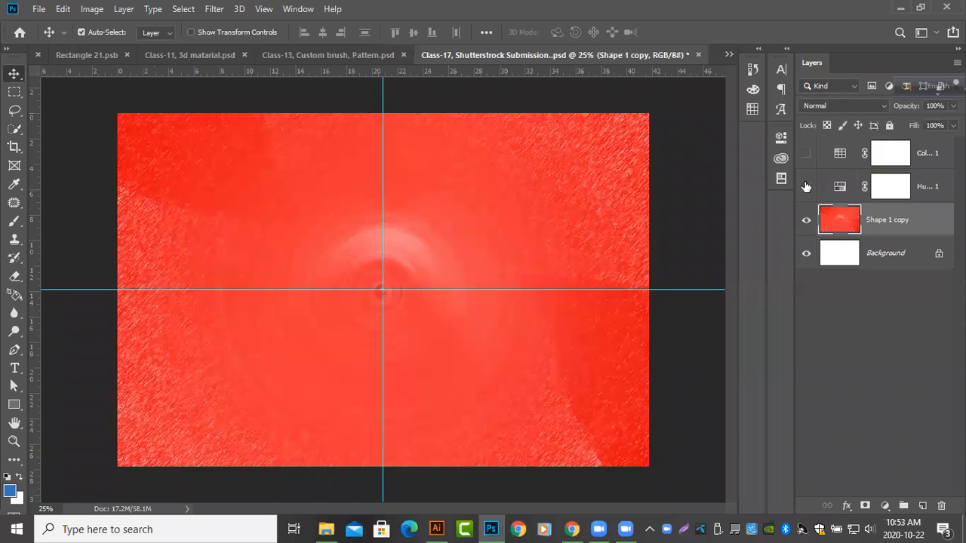
left_click(806, 187)
key("ctrl+z")
key("Delete")
left_click(811, 154)
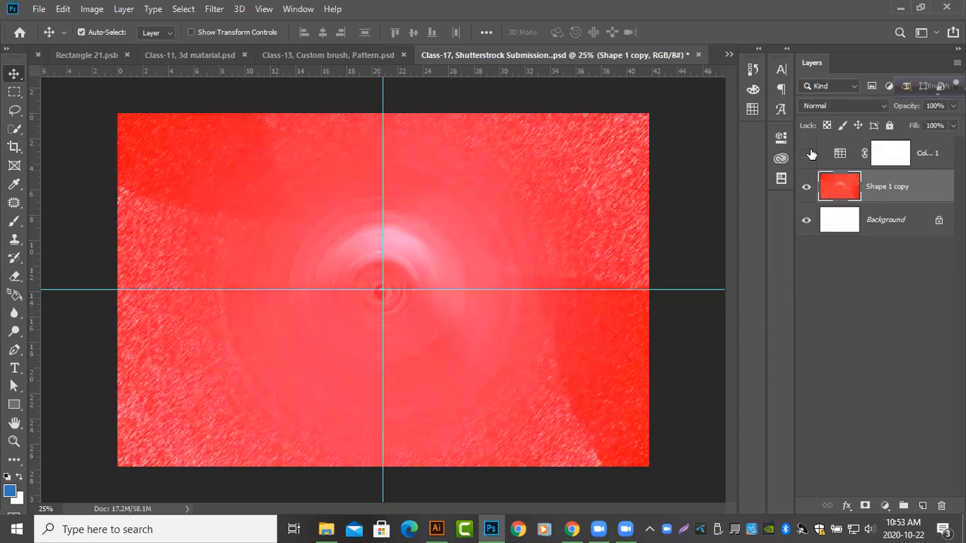
left_click(809, 154)
left_click(935, 153)
left_click(936, 153)
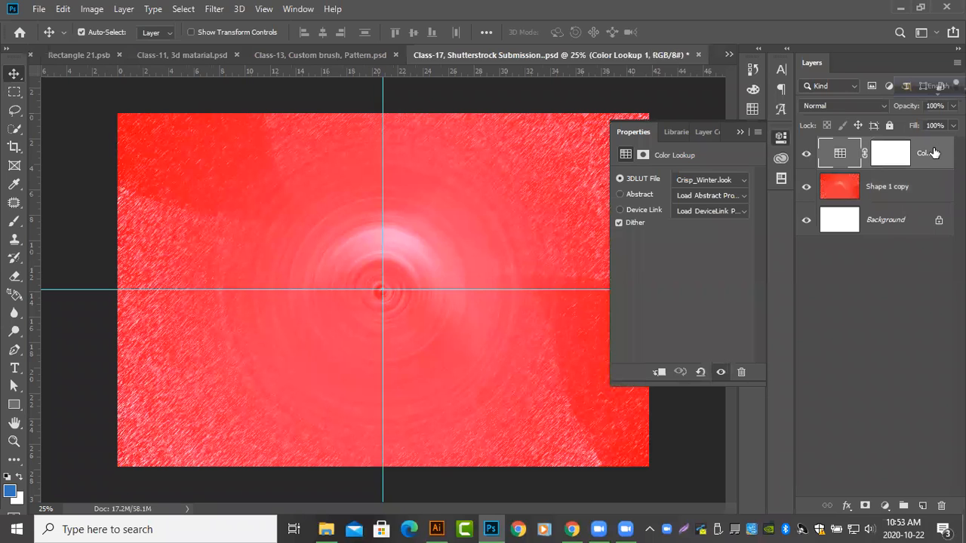
key("Delete")
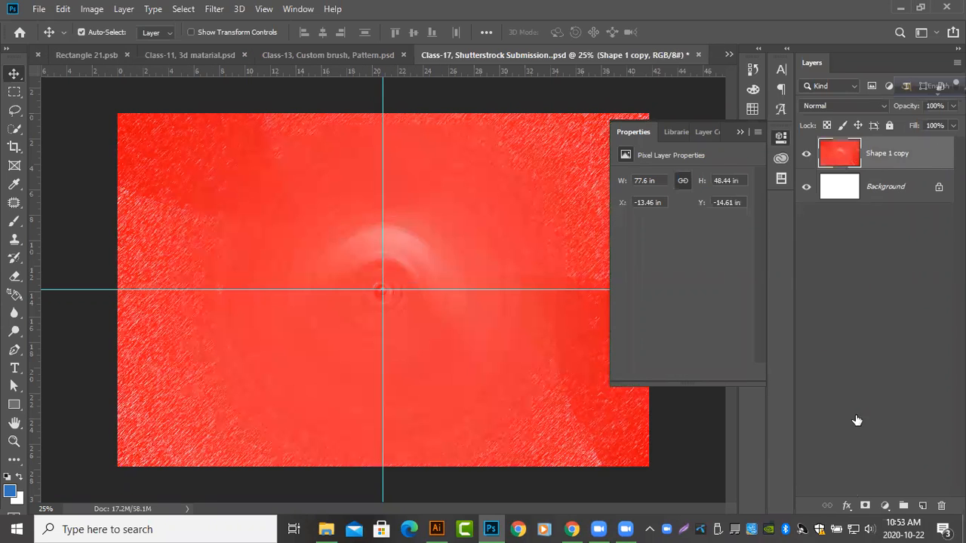
Add a Vibrance adjustment layer above Shape 1 copy with vibrance +30 and saturation +2
left_click(847, 504)
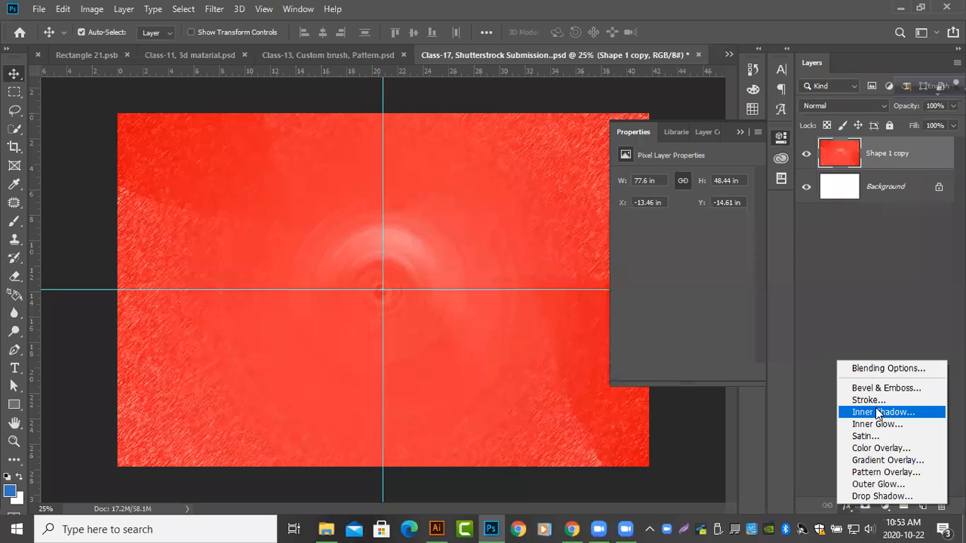
left_click(884, 508)
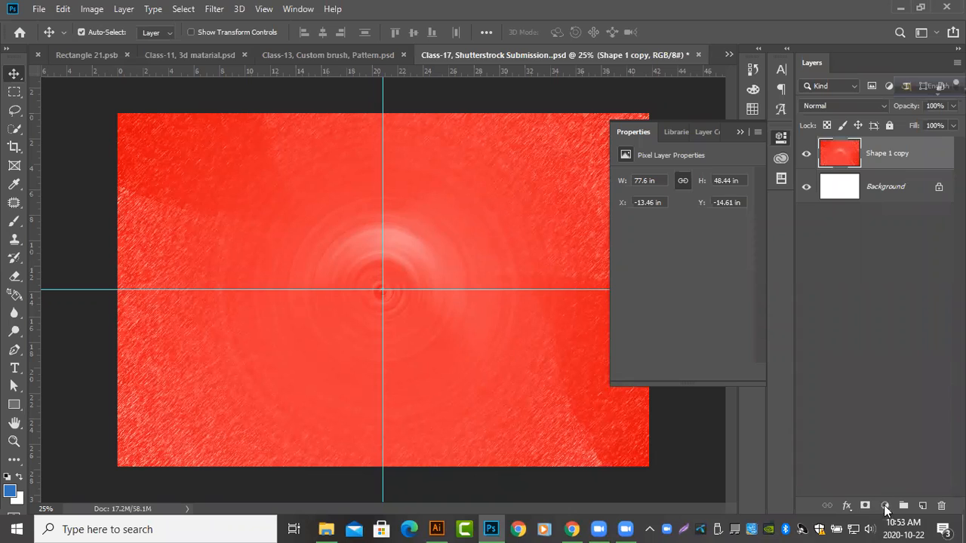
left_click(886, 511)
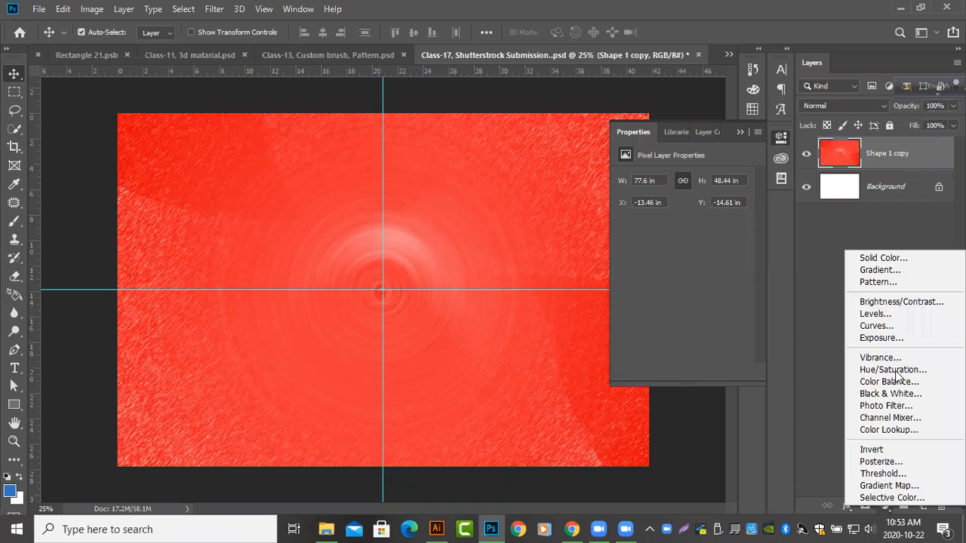
left_click(888, 357)
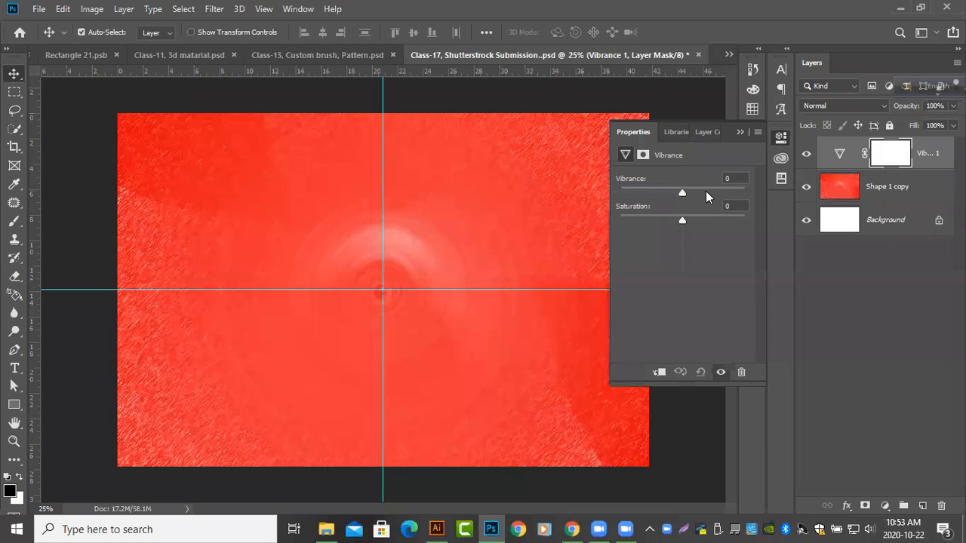
mouse_move(685, 219)
left_mouse_down()
mouse_move(736, 224)
mouse_move(688, 229)
left_mouse_up()
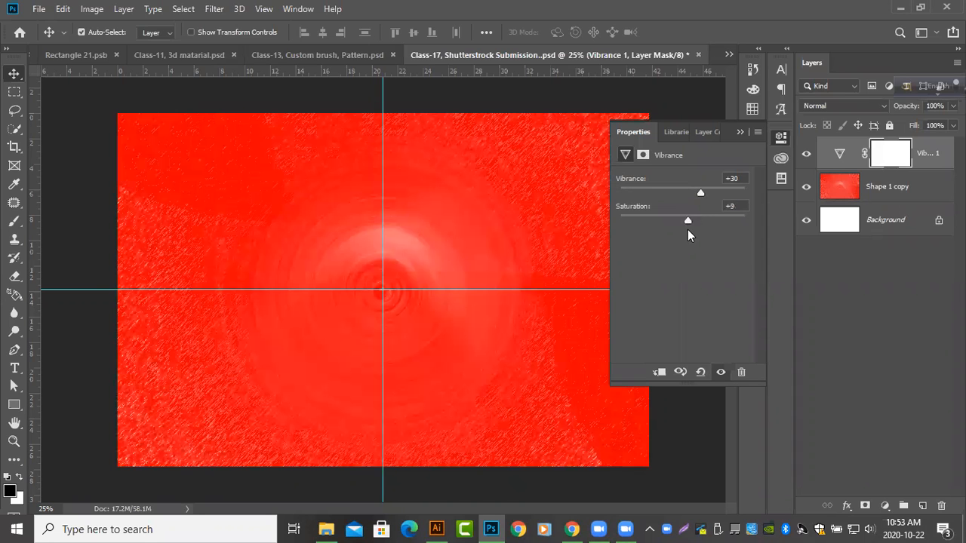
left_click_drag(680, 226, 682, 226)
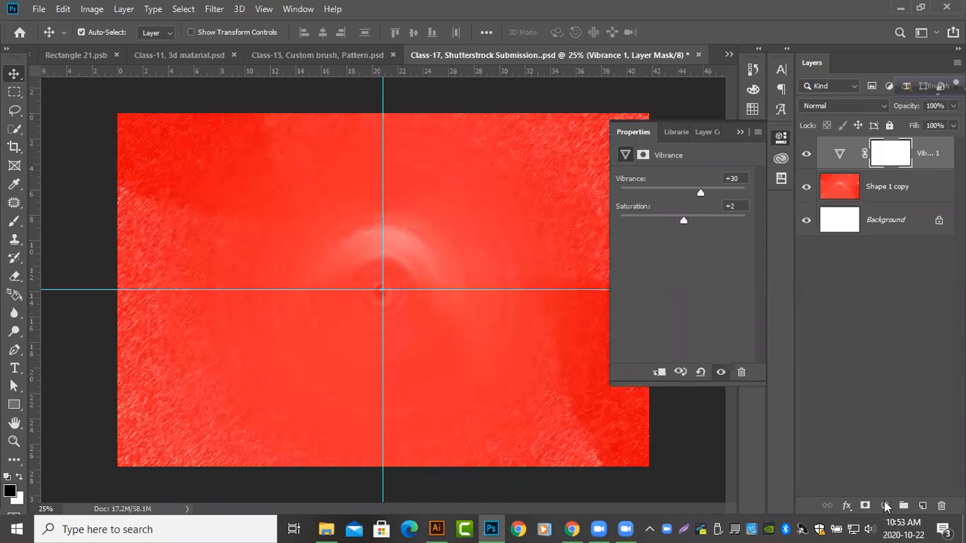
Add a Levels adjustment layer with the black input level at 8, and save the document
left_click(884, 504)
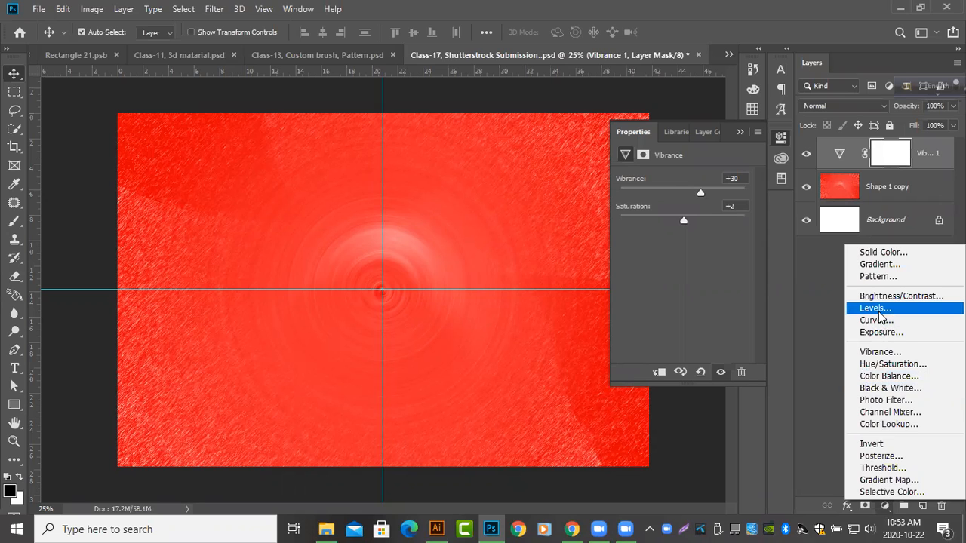
key("Return")
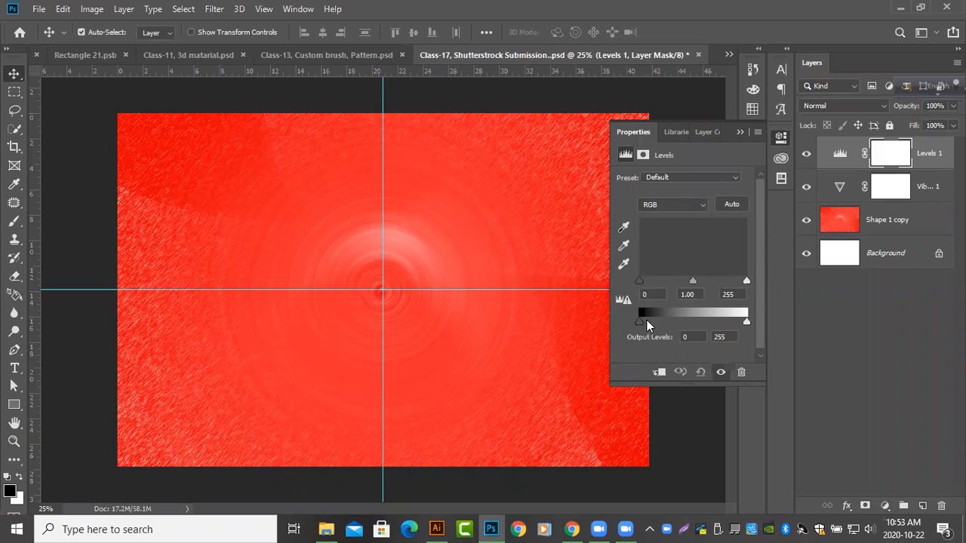
mouse_move(639, 322)
left_mouse_down()
mouse_move(666, 322)
mouse_move(638, 321)
left_mouse_up()
left_click_drag(733, 319, 757, 317)
left_click_drag(654, 289, 642, 289)
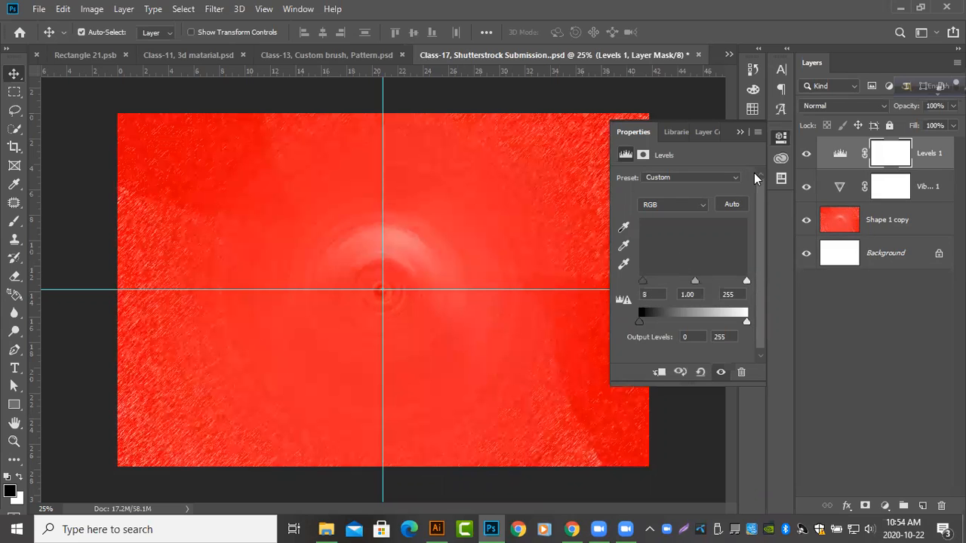
key("Return")
key("ctrl+s")
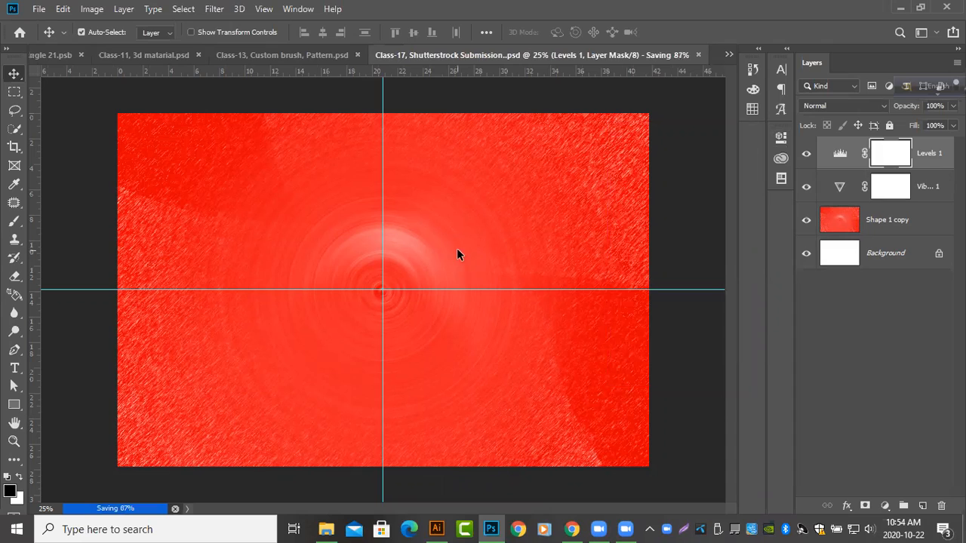
Export the image for the web as Class-17,-Shutterstrock-Submission in the Grazipur, B-5 folder, and close the document
key("ctrl+alt+shift+s")
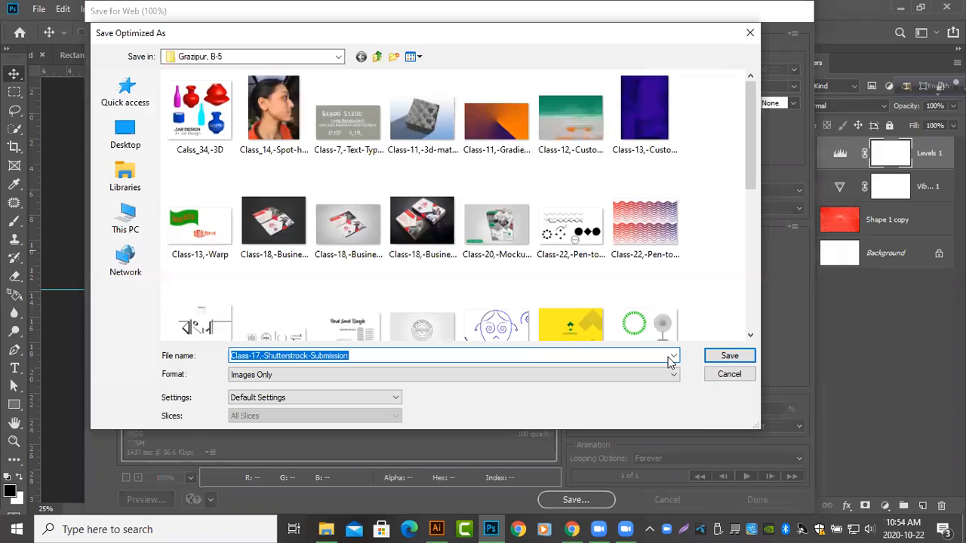
left_click(729, 355)
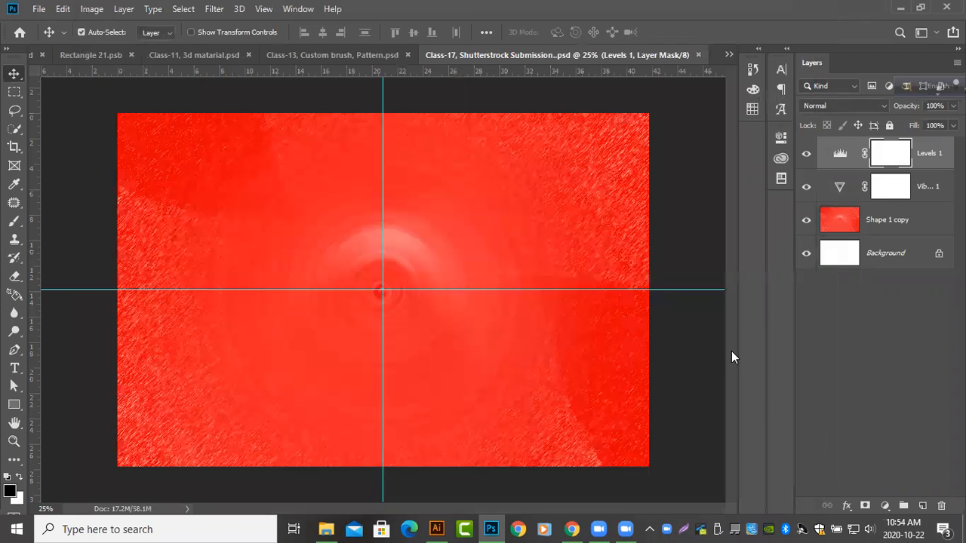
left_click(698, 55)
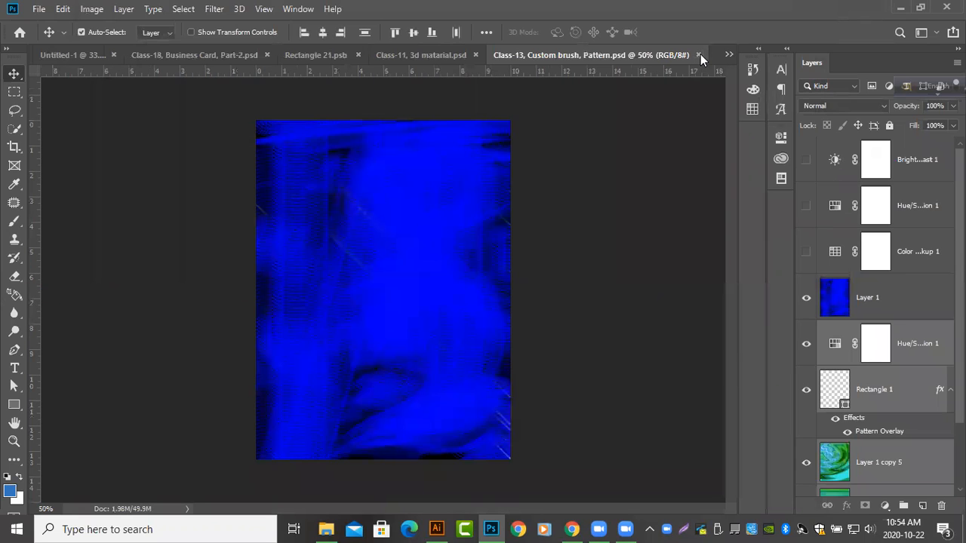
Close the Class-13 pattern, Class-11 3D material and Rectangle 21 documents, and collapse the business card's Logo group
left_click(697, 55)
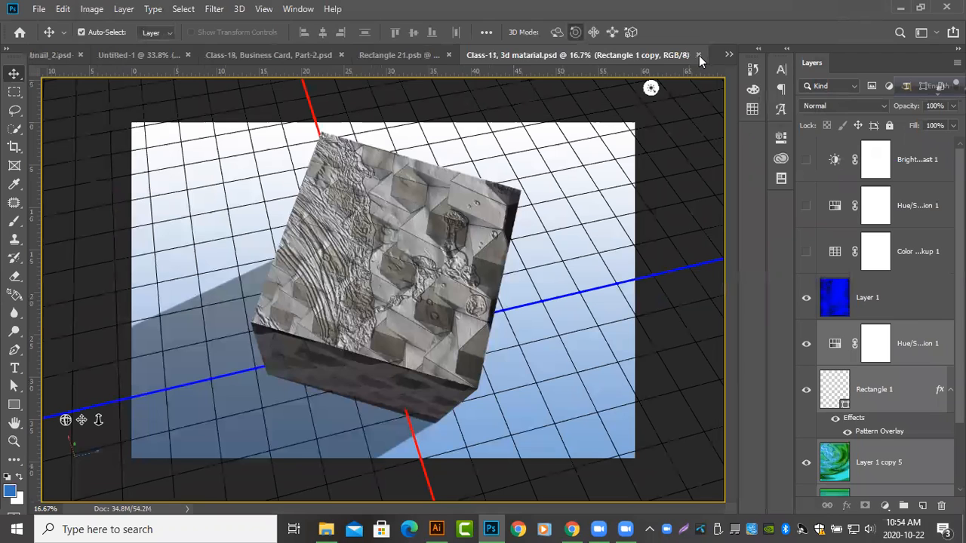
left_click(697, 55)
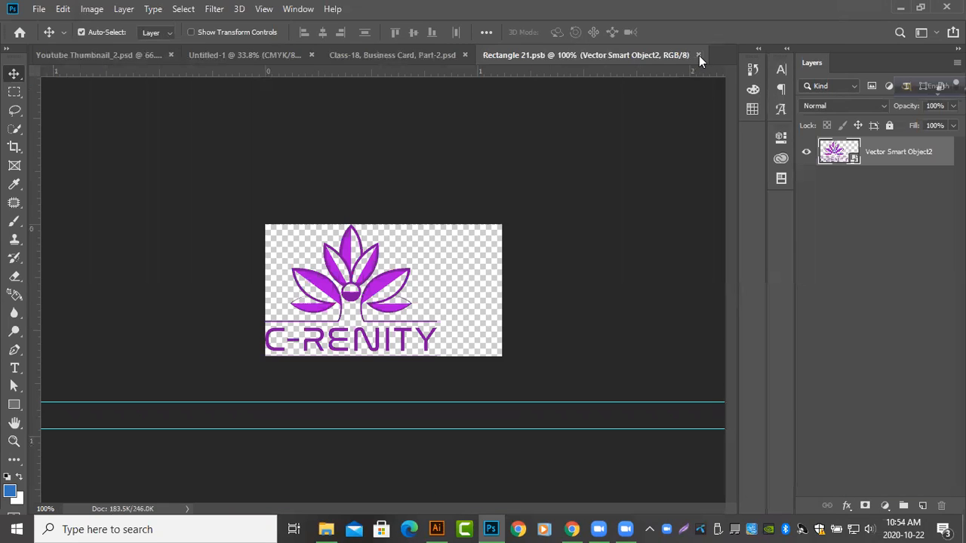
key("ctrl+w")
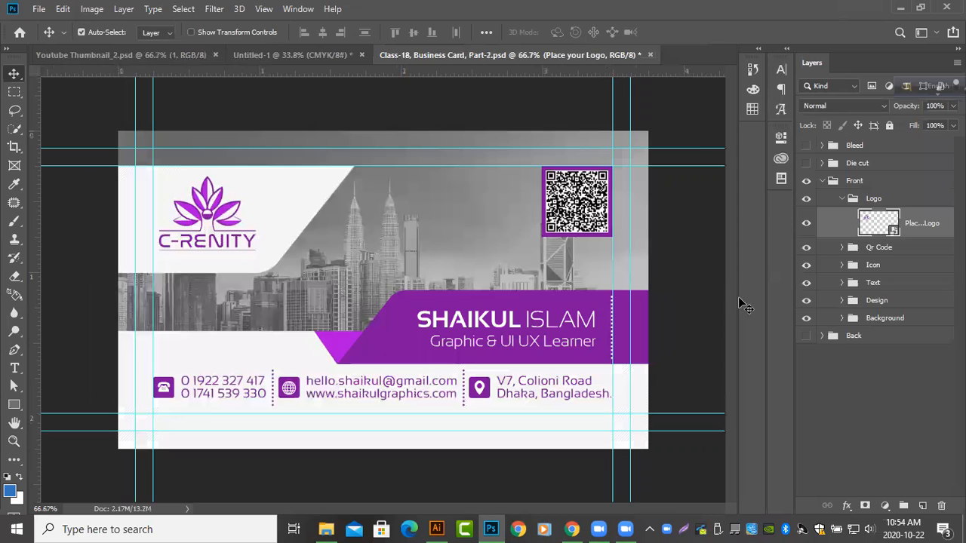
left_click(841, 200)
Switch to the Photos viewer and look through the exported class images, from Calss_34,-3D.jpg to T-Logo-Design.jpg
left_click(332, 528)
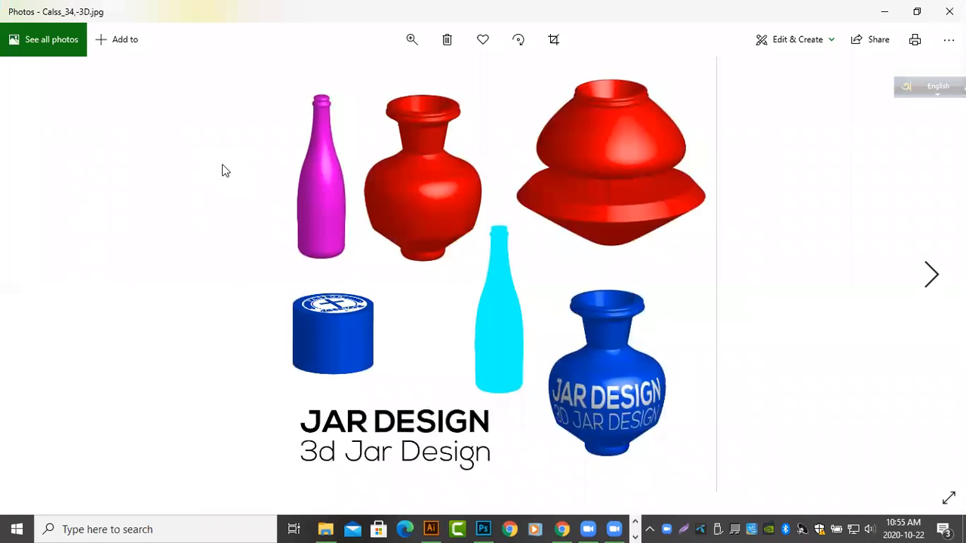
key("Right")
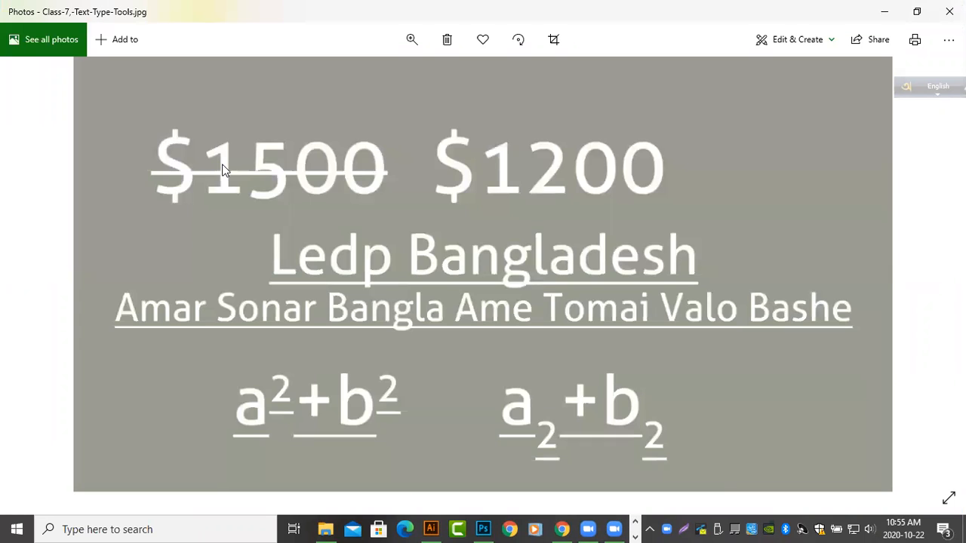
key("Right")
key("Right")
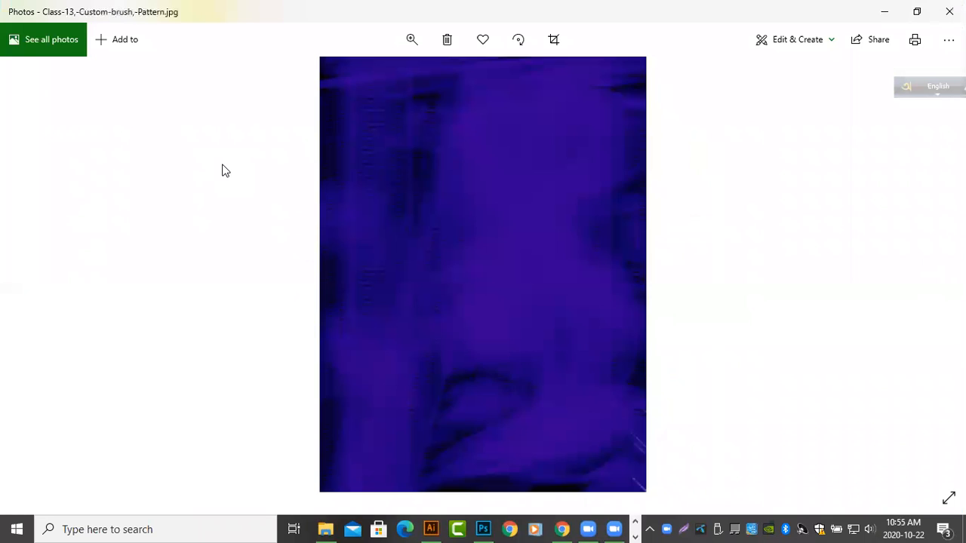
key("Right")
key("Right")
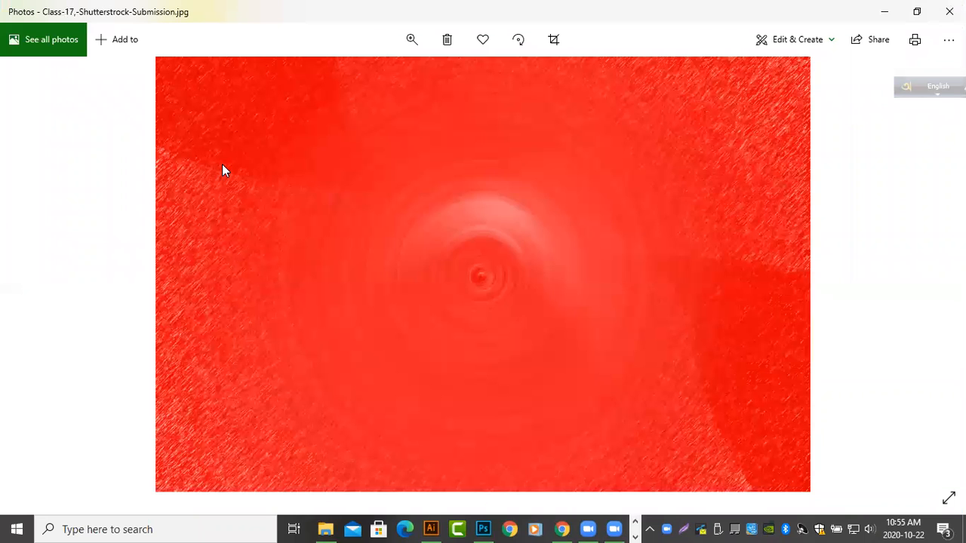
key("Right")
key("Right")
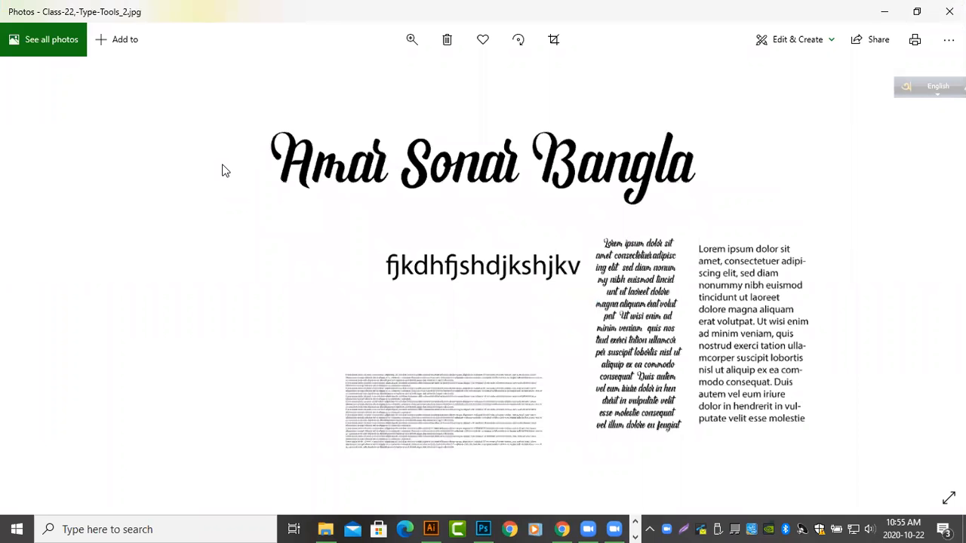
key("Right")
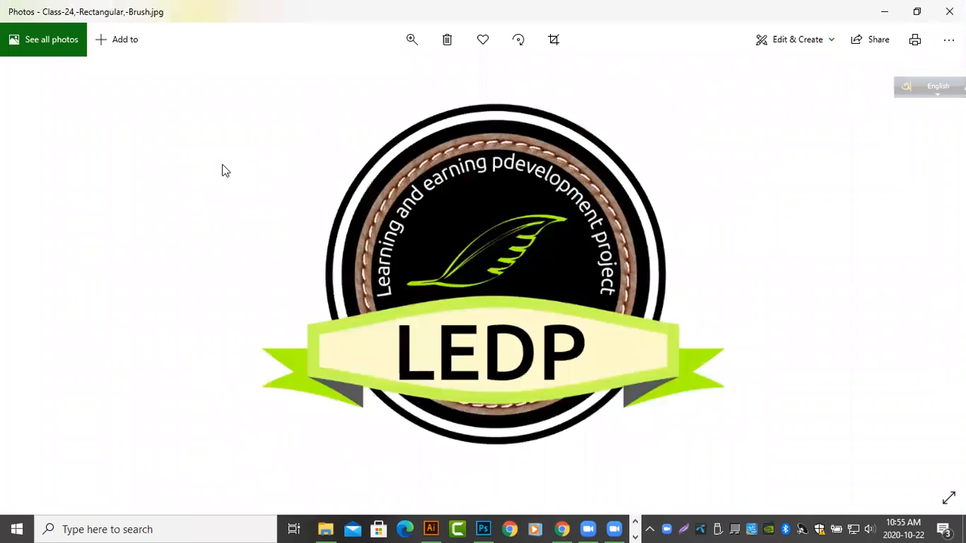
key("Right")
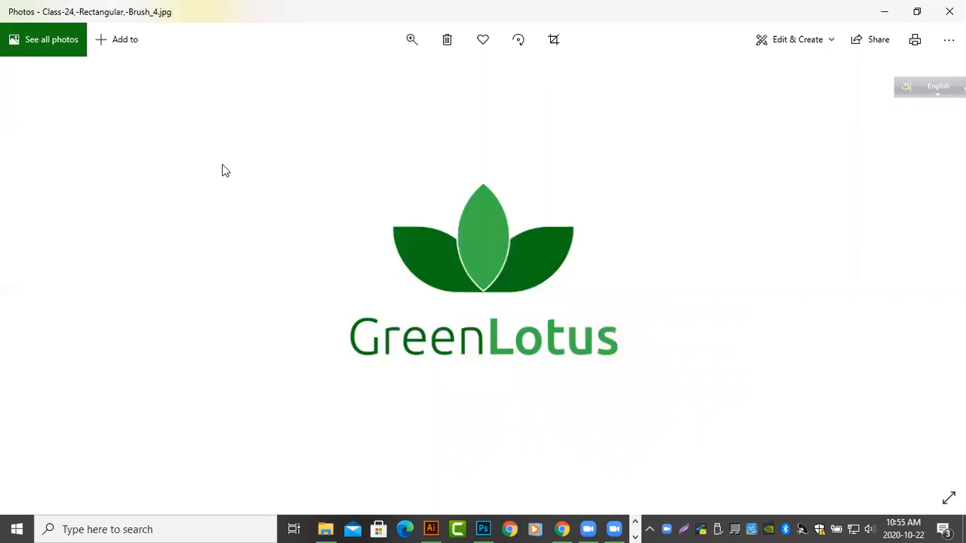
key("Right")
key("Left")
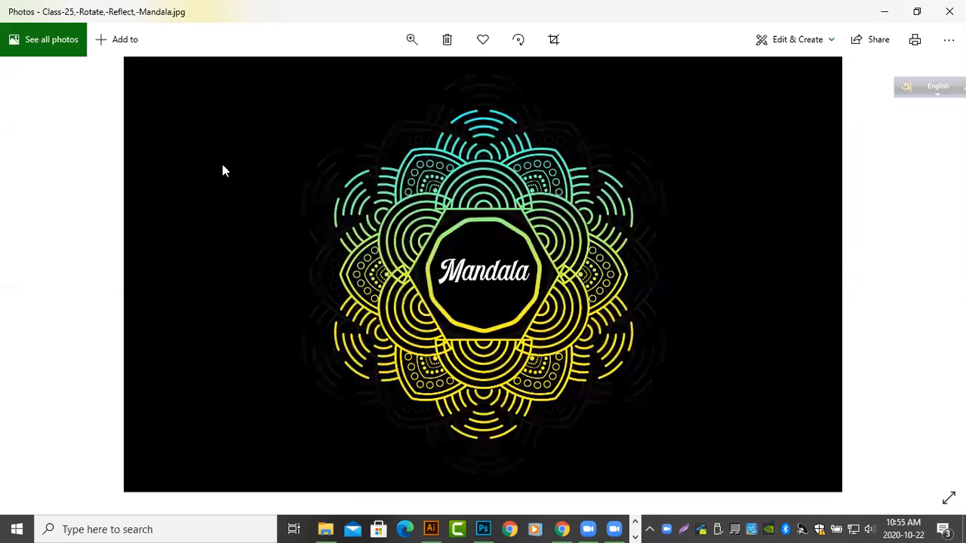
key("Right")
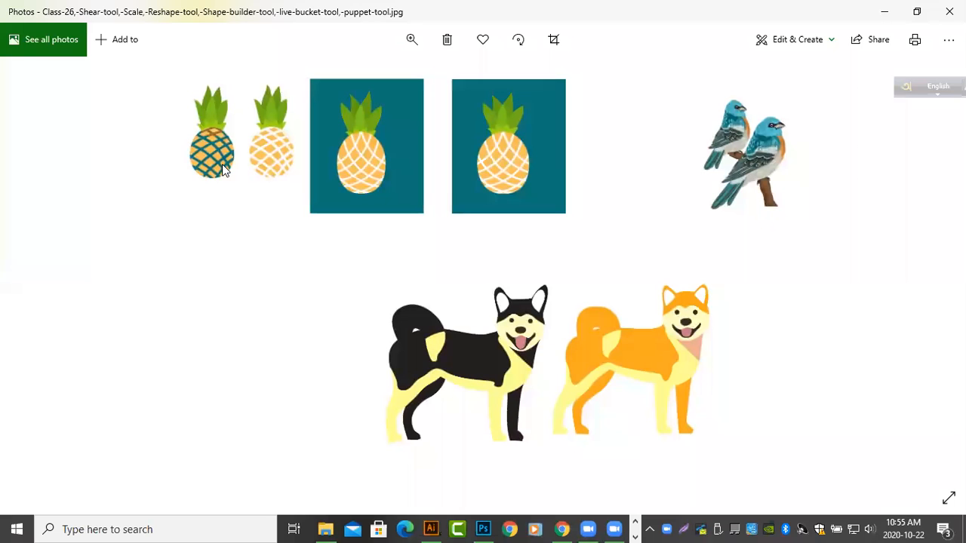
key("Right")
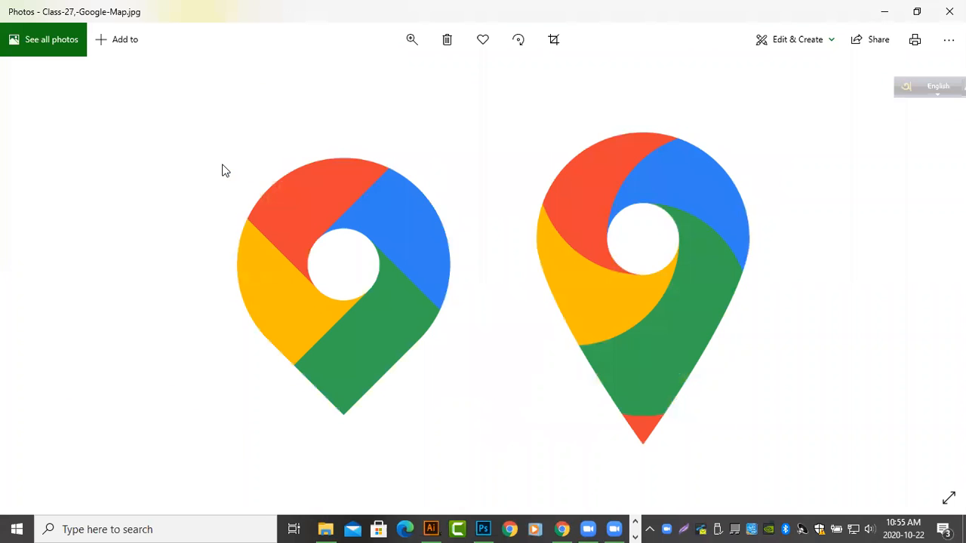
key("Right")
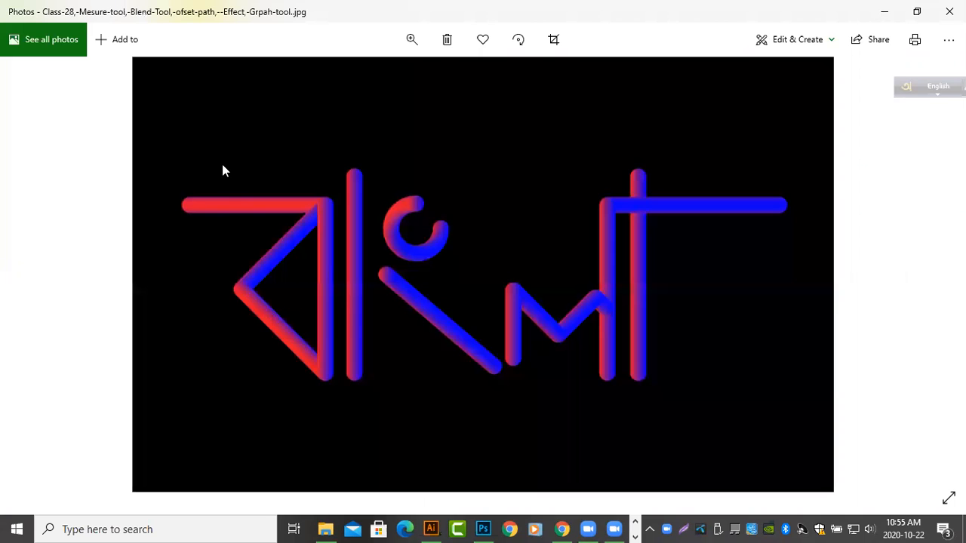
key("Right")
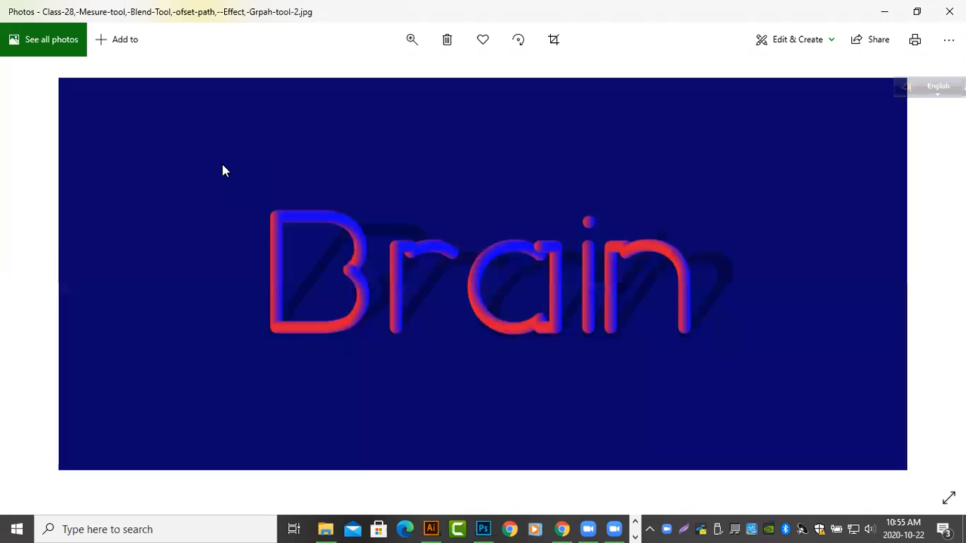
key("Right")
key("Right")
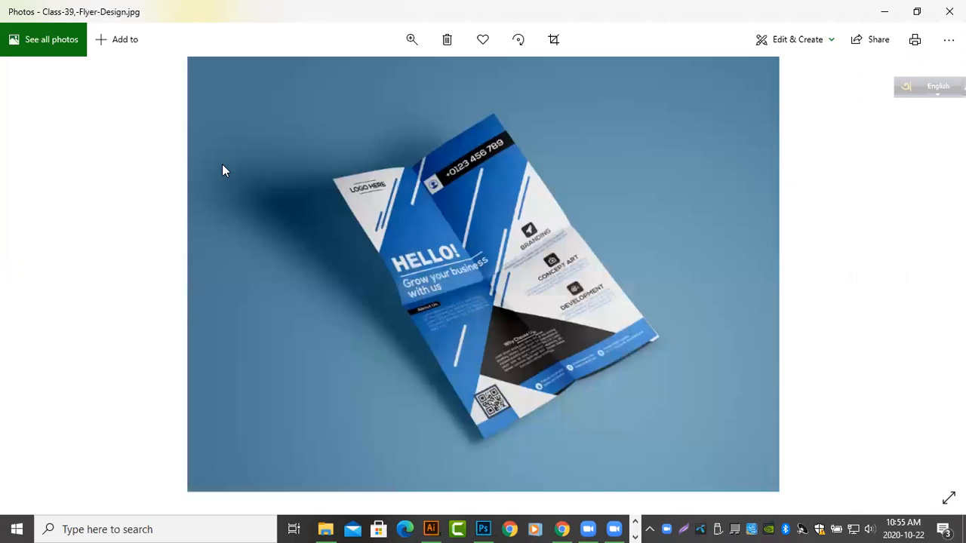
key("Right")
key("Right")
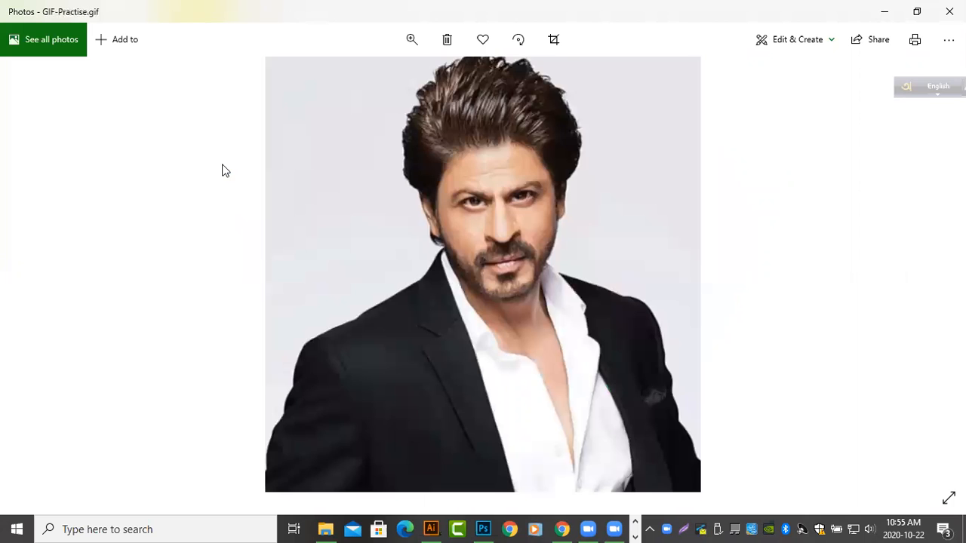
key("Right")
key("Right")
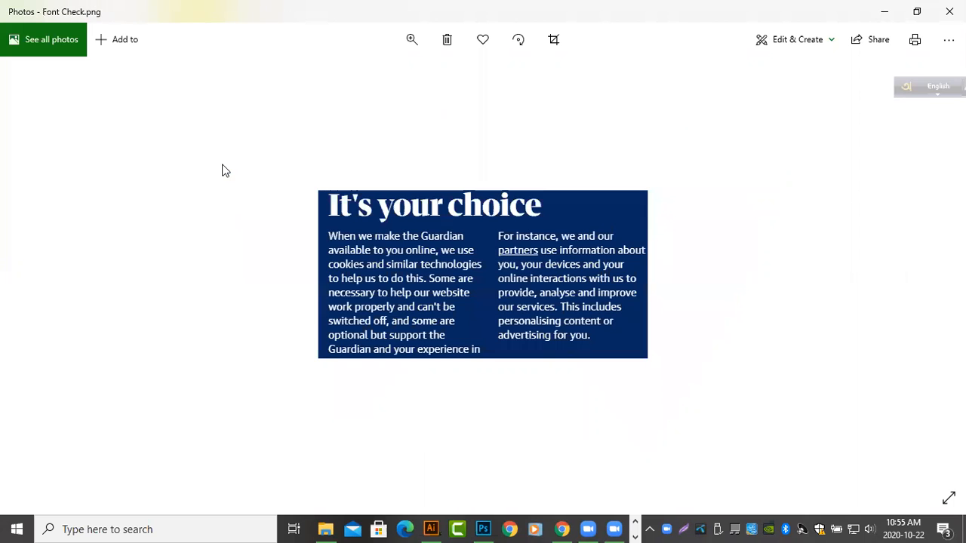
key("Right")
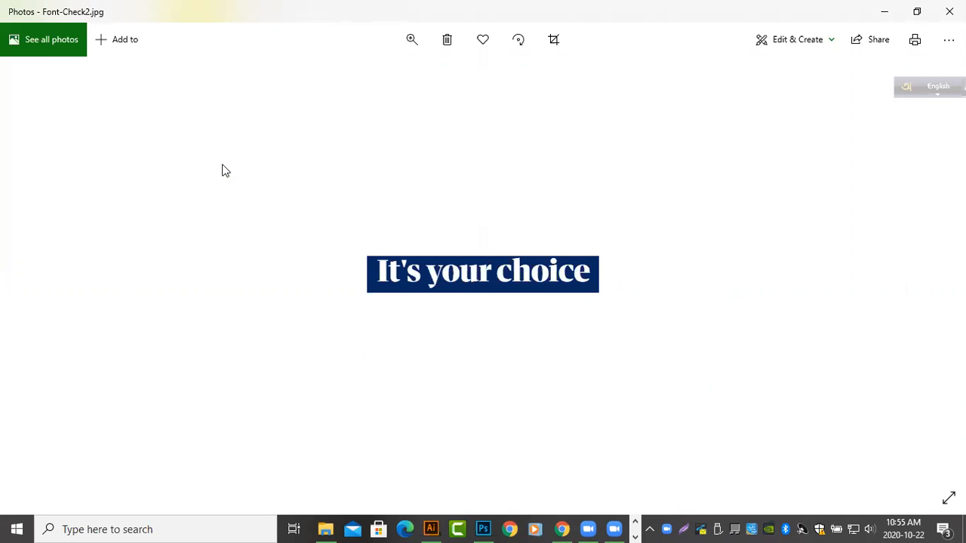
key("Right")
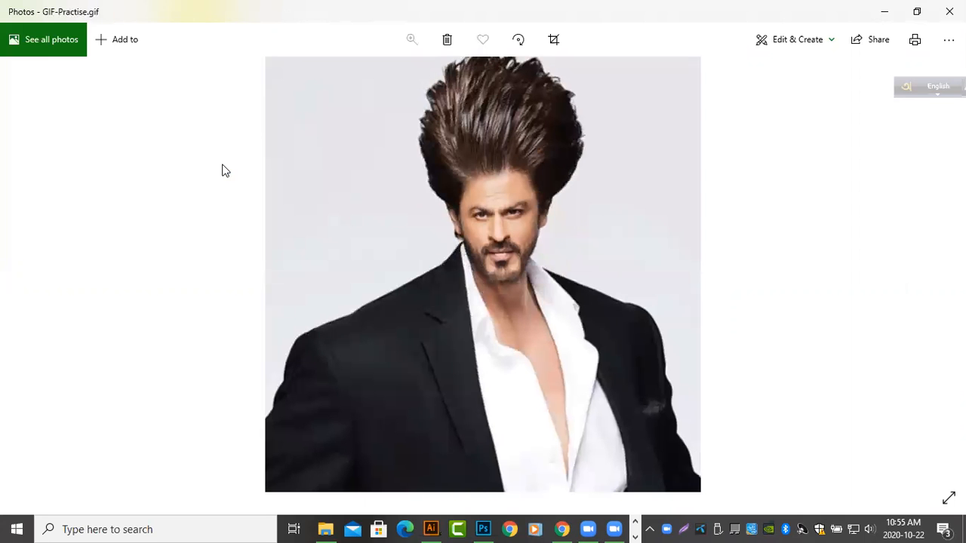
key("Right")
key("Right")
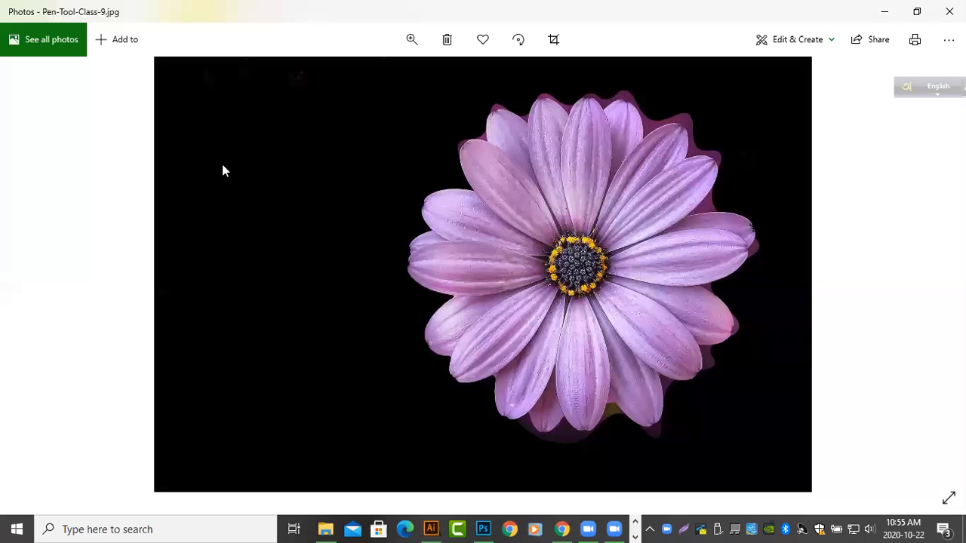
key("Right")
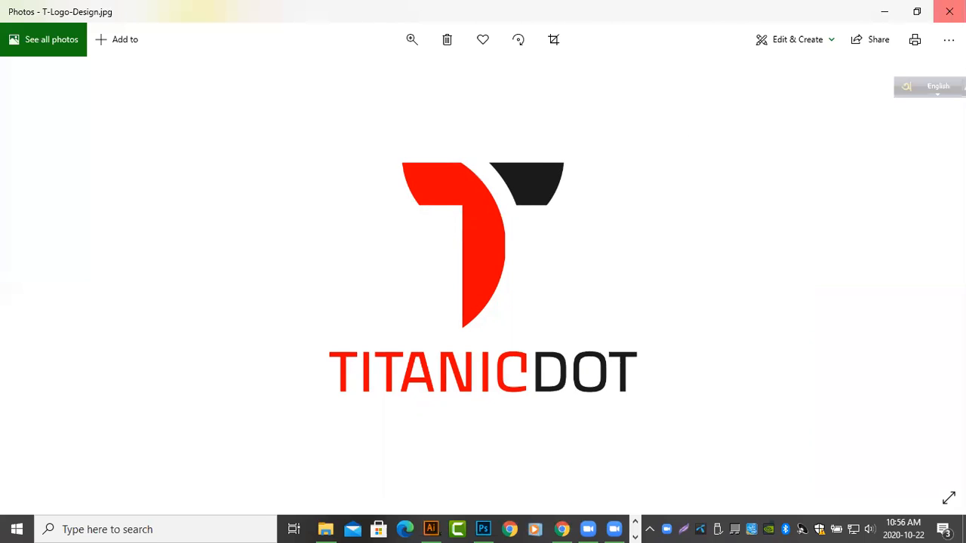
Return to Photoshop and examine the Logo group's visibility and the transform bounds of its Place your Logo layer
left_click(489, 528)
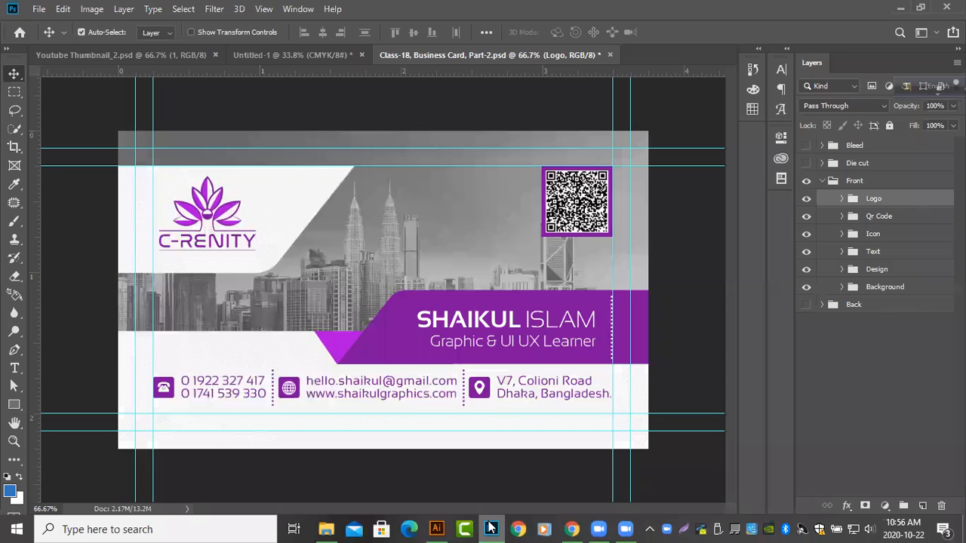
left_click(807, 200)
left_click(807, 199)
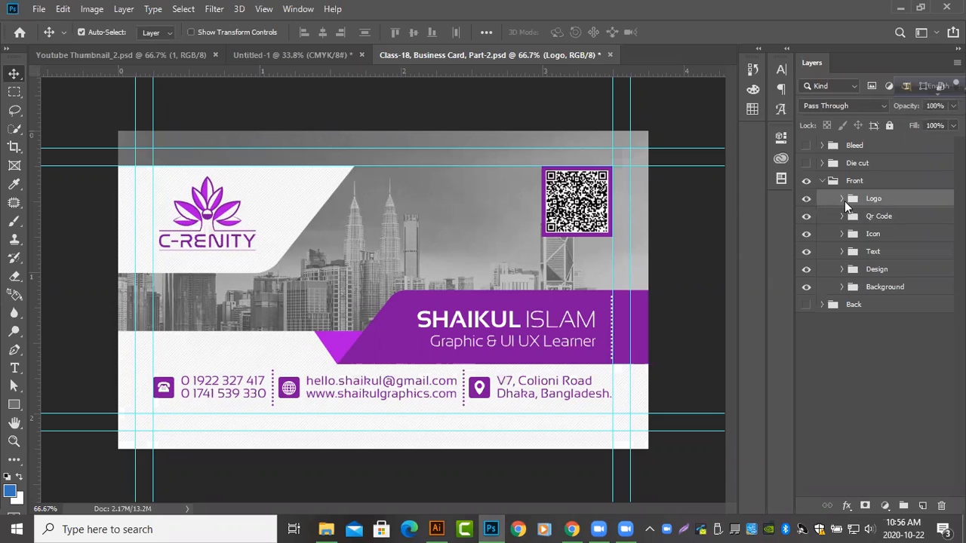
left_click(841, 200)
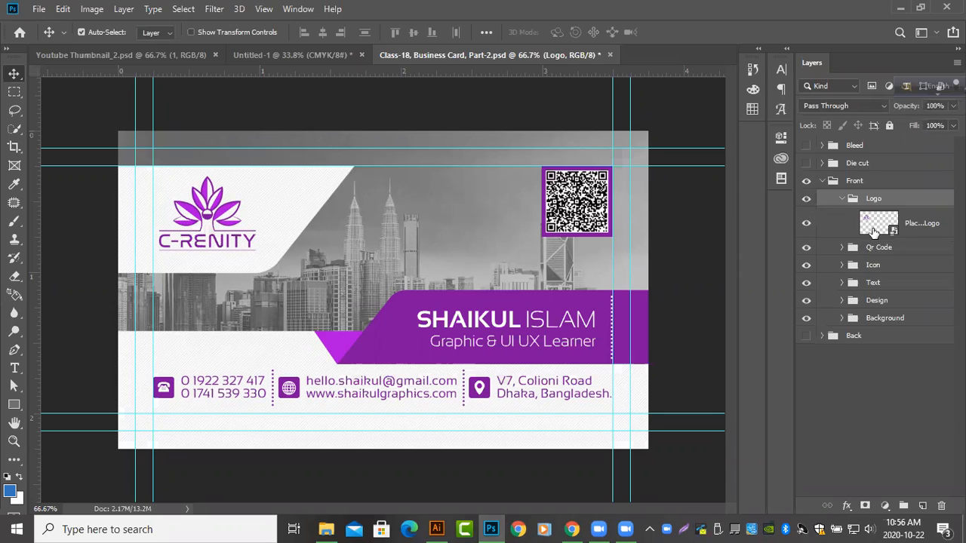
left_click(902, 233)
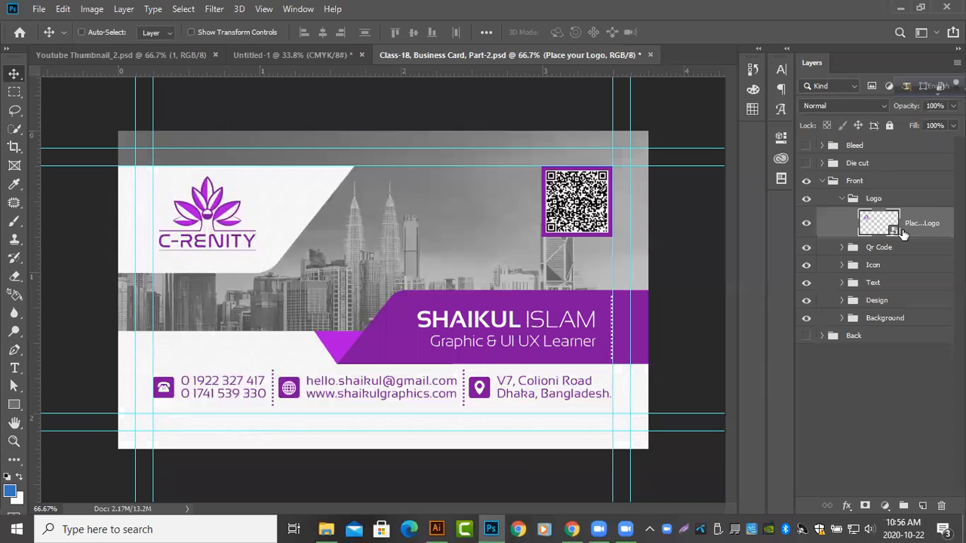
key("ctrl+t")
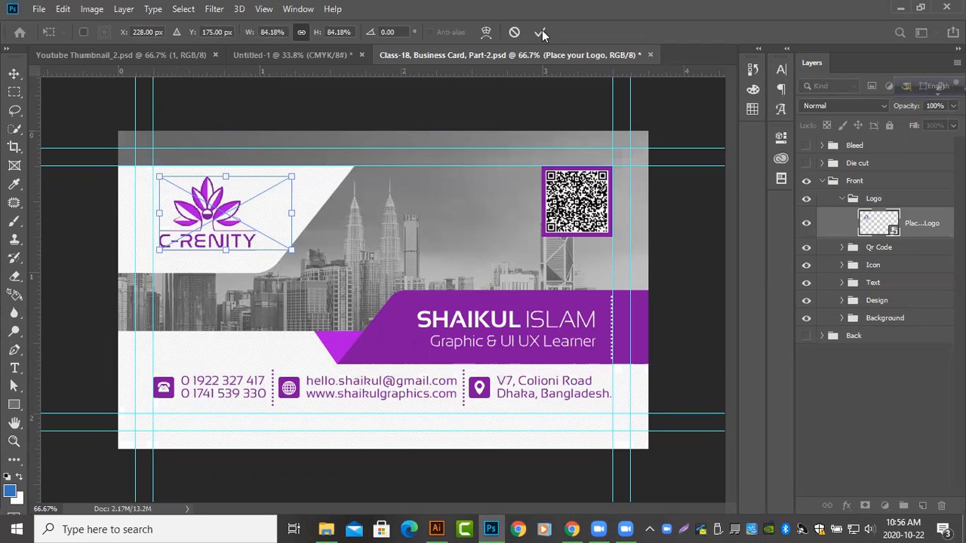
key("Return")
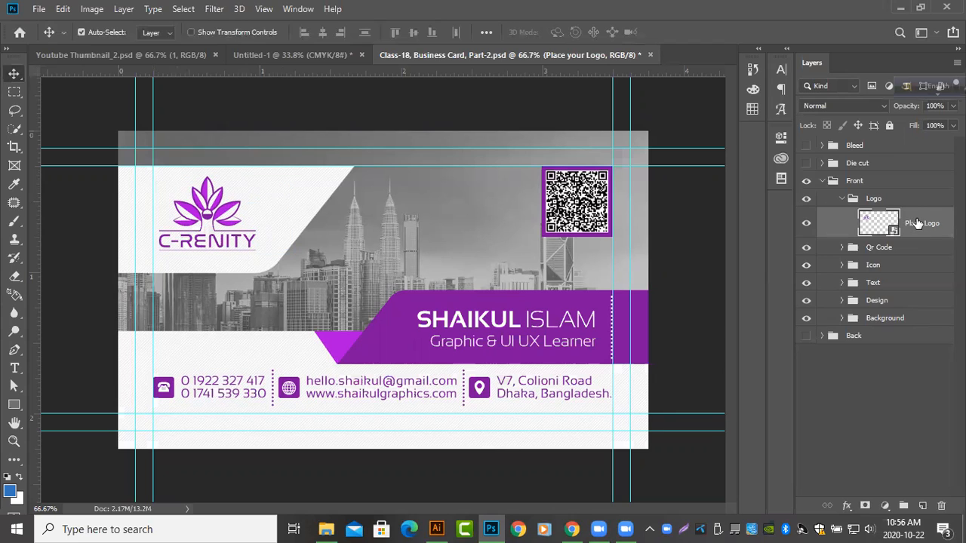
Nudge the whole Logo group left to line up with the card's inner left guide, and save the document
left_click(868, 203)
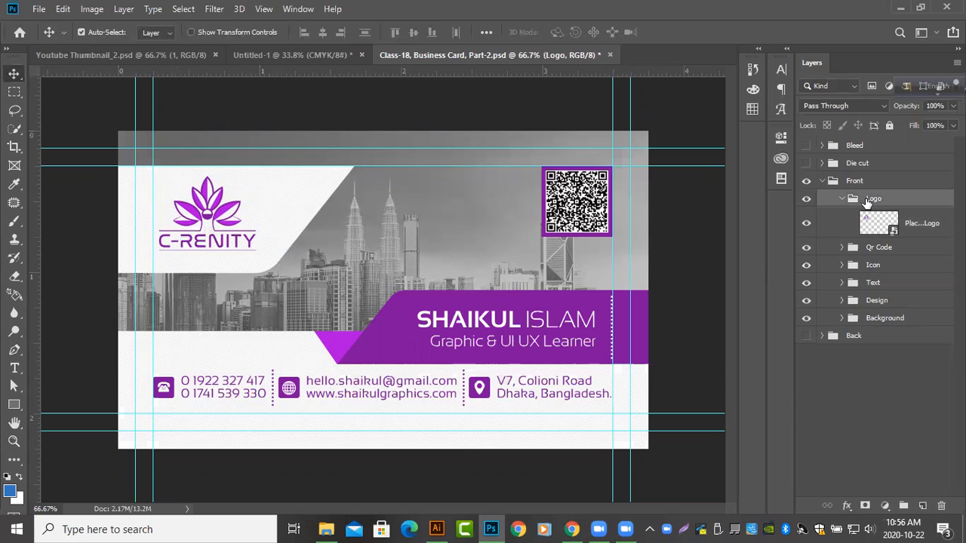
key("shift+Left")
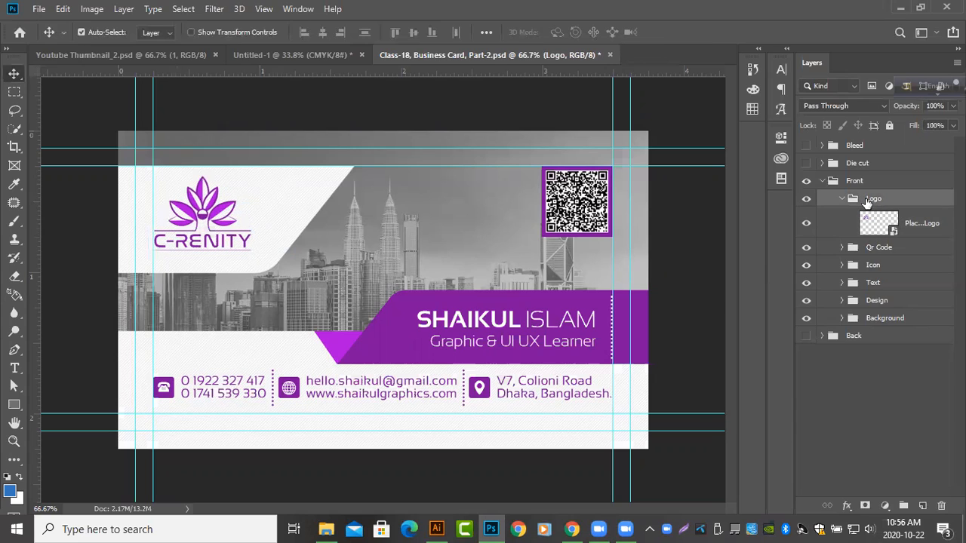
key("shift+Up")
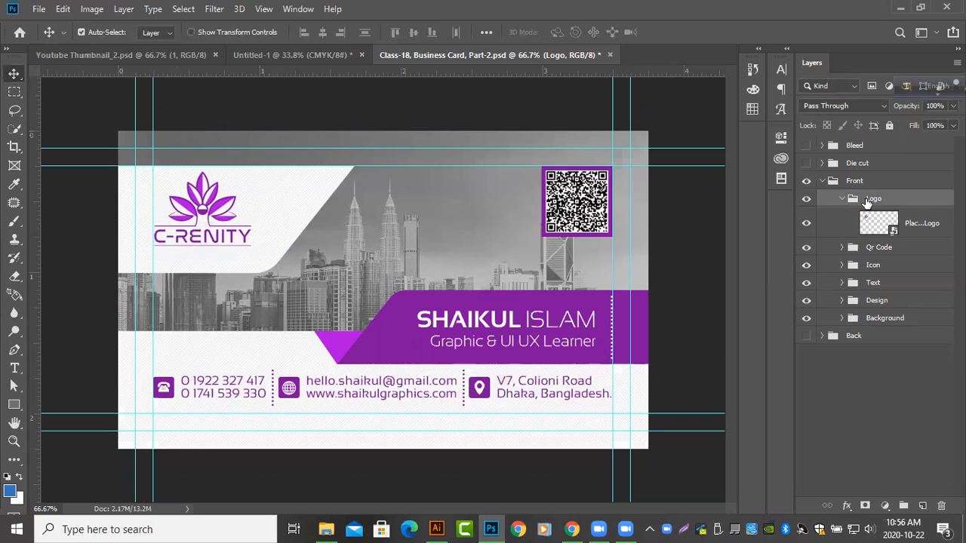
key("shift+Down")
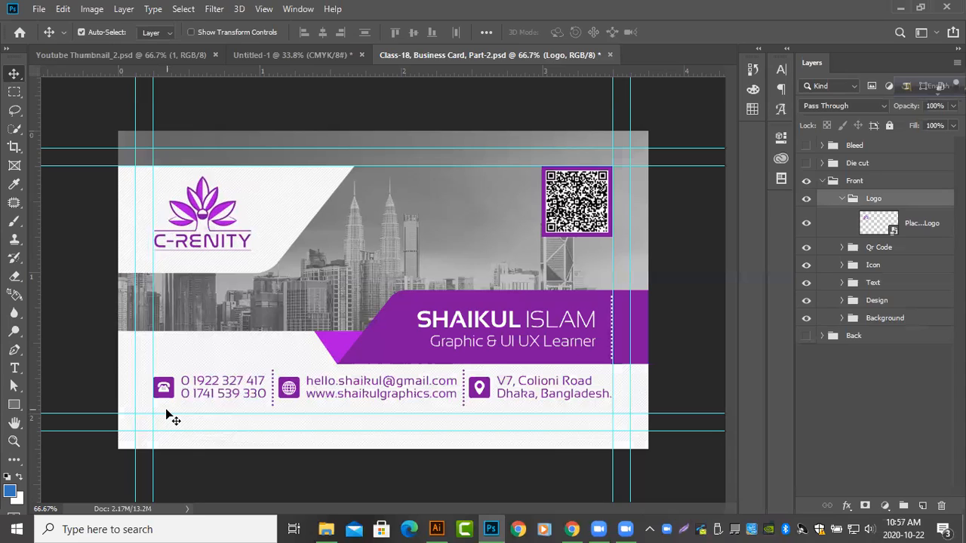
key("ctrl")
key("ctrl+s")
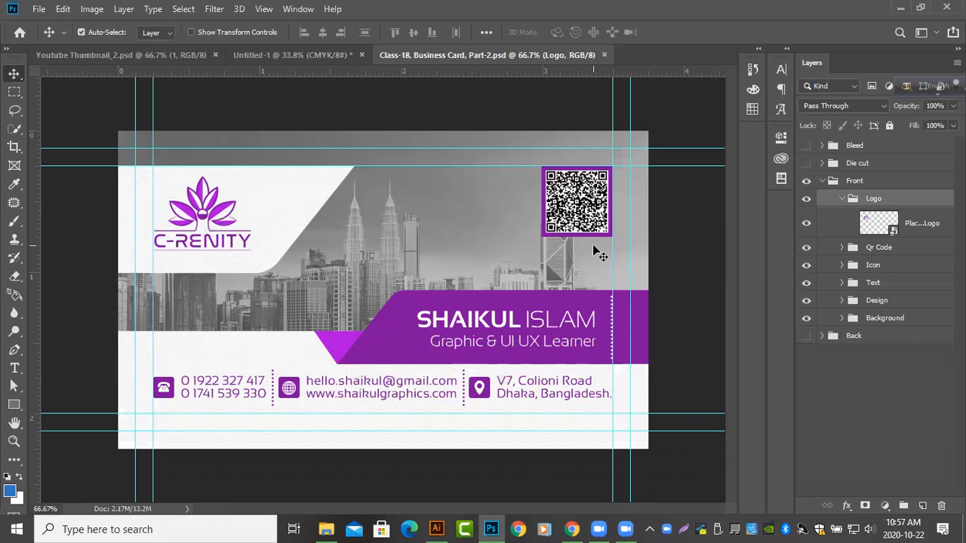
Collapse the Logo group, expand the Qr Code group, and select its Replace your QR layer
left_click(843, 199)
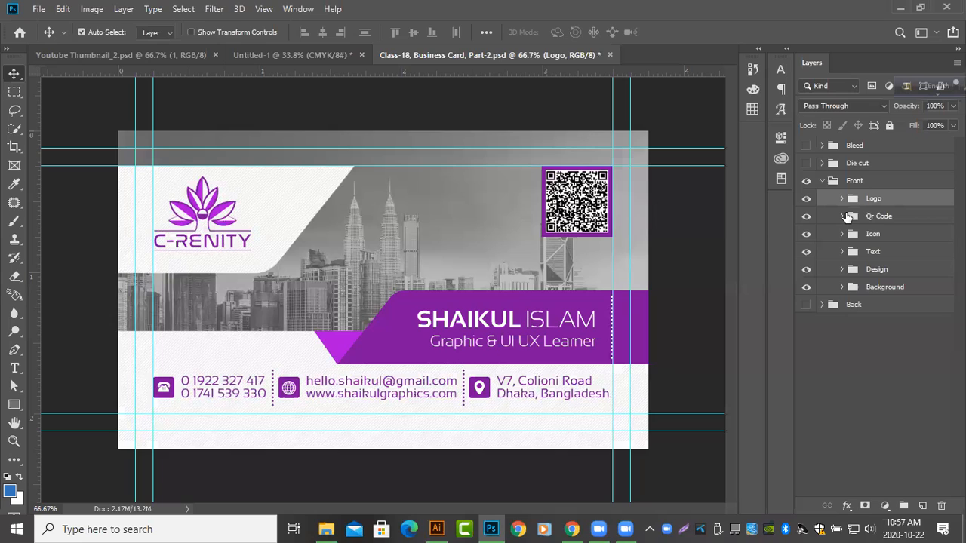
left_click(846, 219)
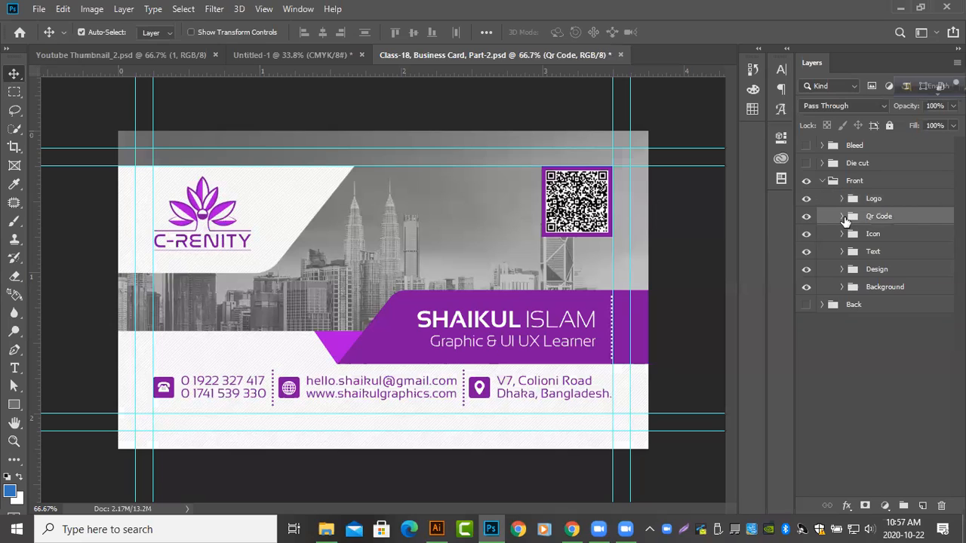
left_click(842, 216)
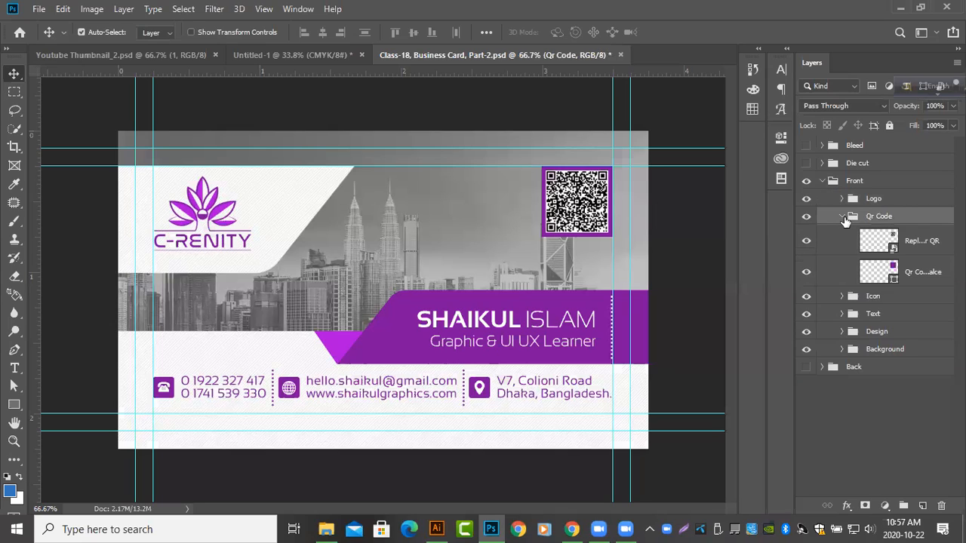
left_click(892, 251)
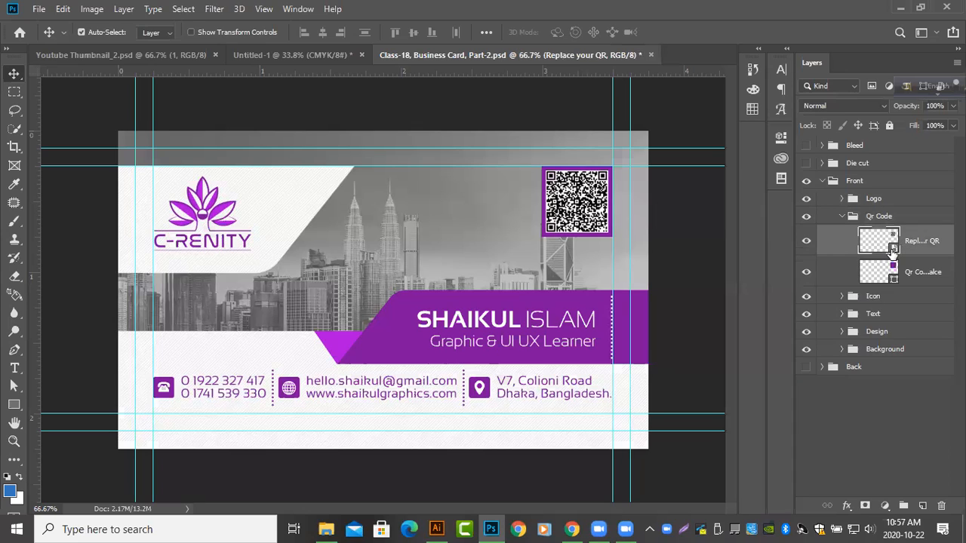
Open the Replace your QR smart object, try moving the QR code, close it without saving, and collapse the Qr Code group
double_click(892, 251)
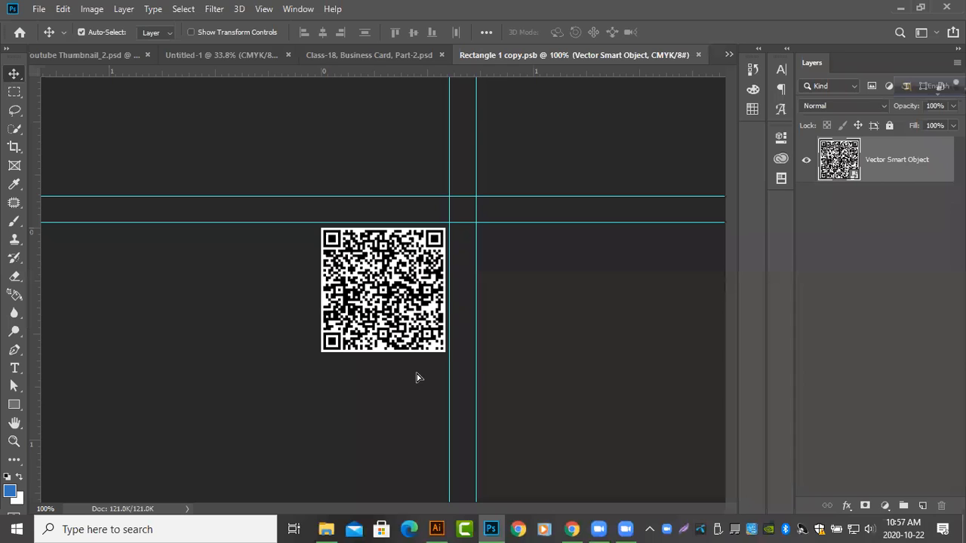
left_click_drag(636, 300, 659, 278)
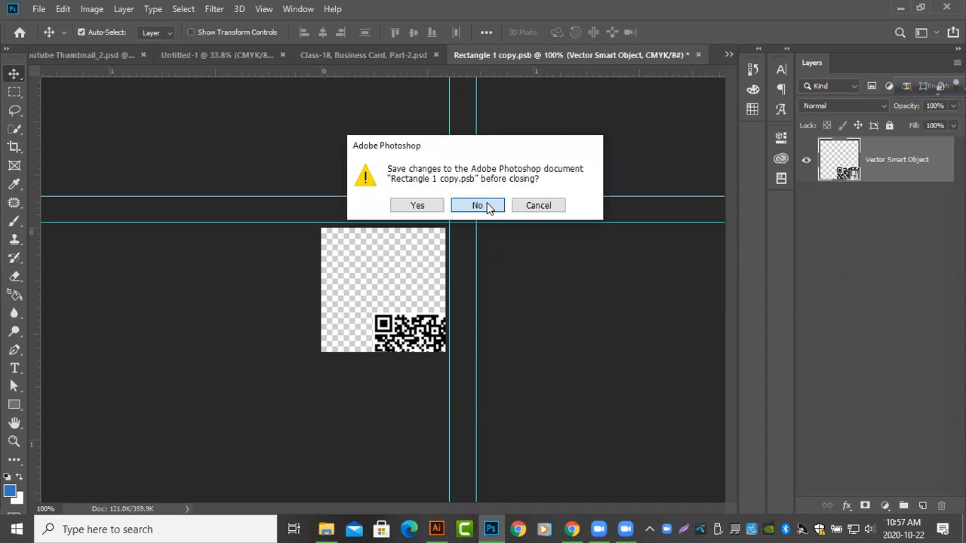
left_click(486, 206)
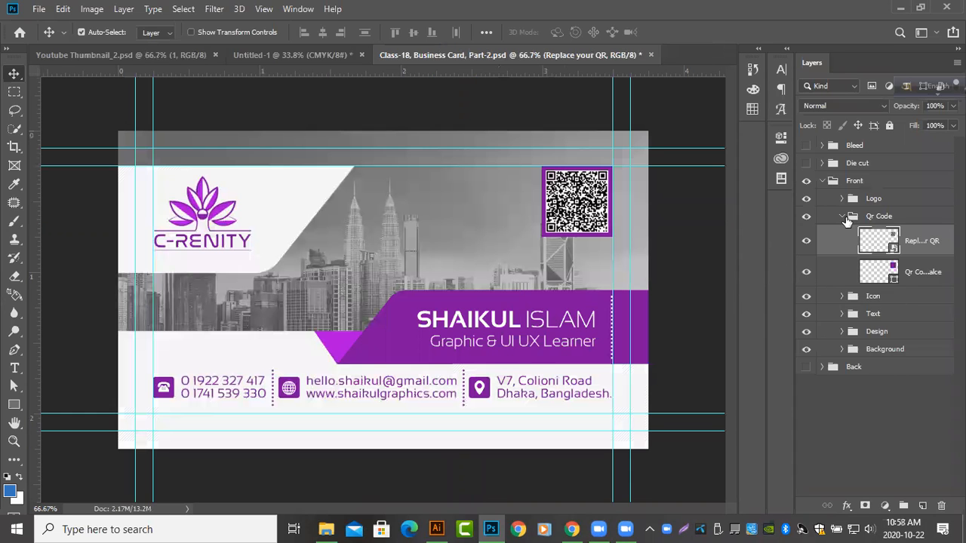
left_click(844, 221)
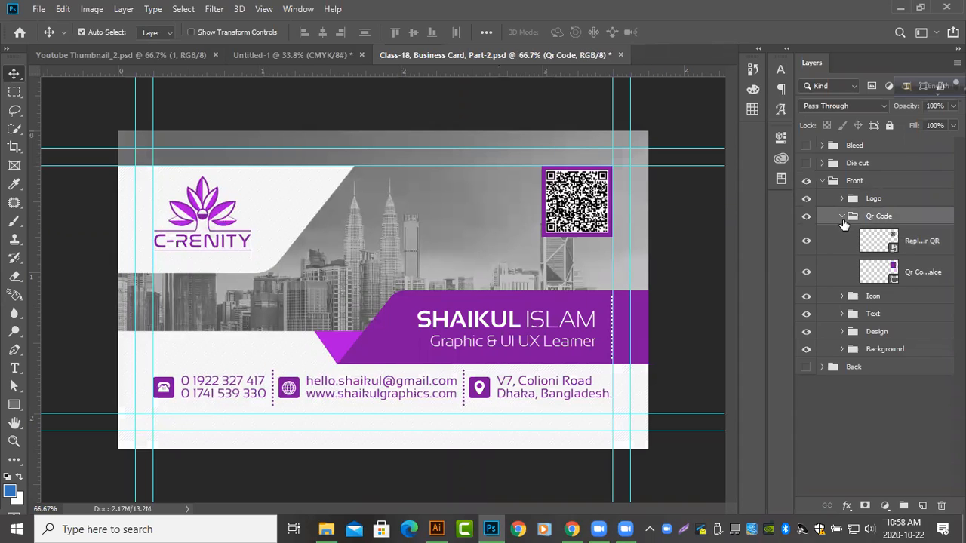
left_click(842, 217)
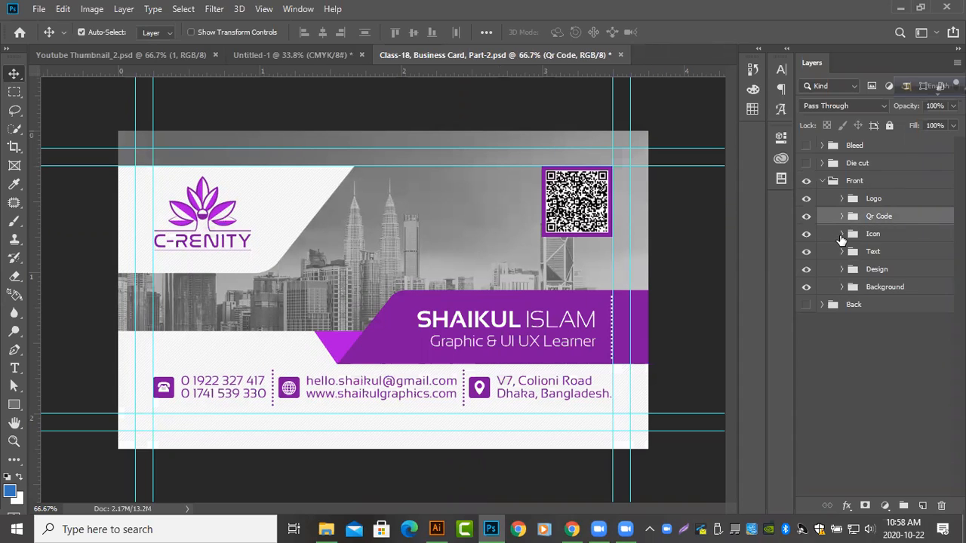
Examine the Icon group by toggling the visibility of its phone, web and location layers, and collapse the group
left_click(841, 235)
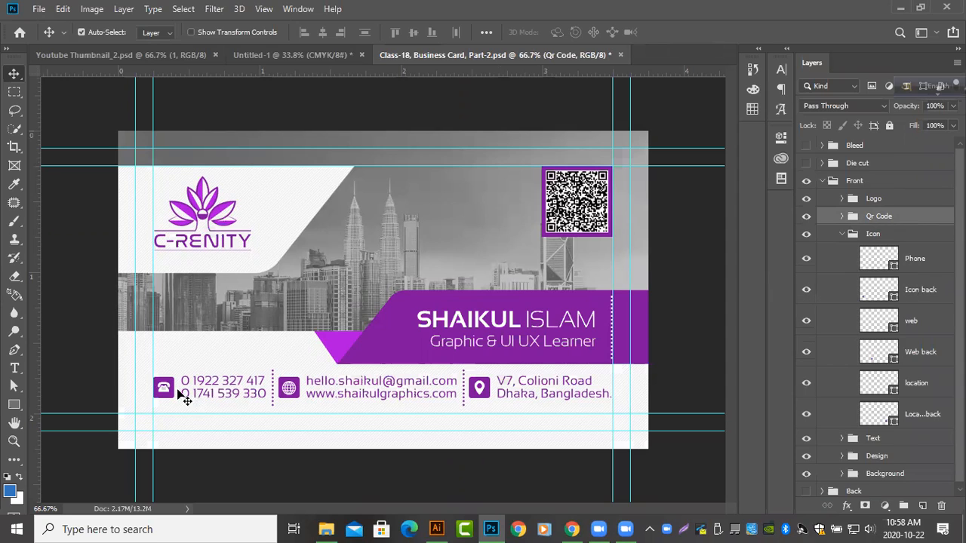
left_click(800, 260)
left_click(800, 261)
left_click(806, 290)
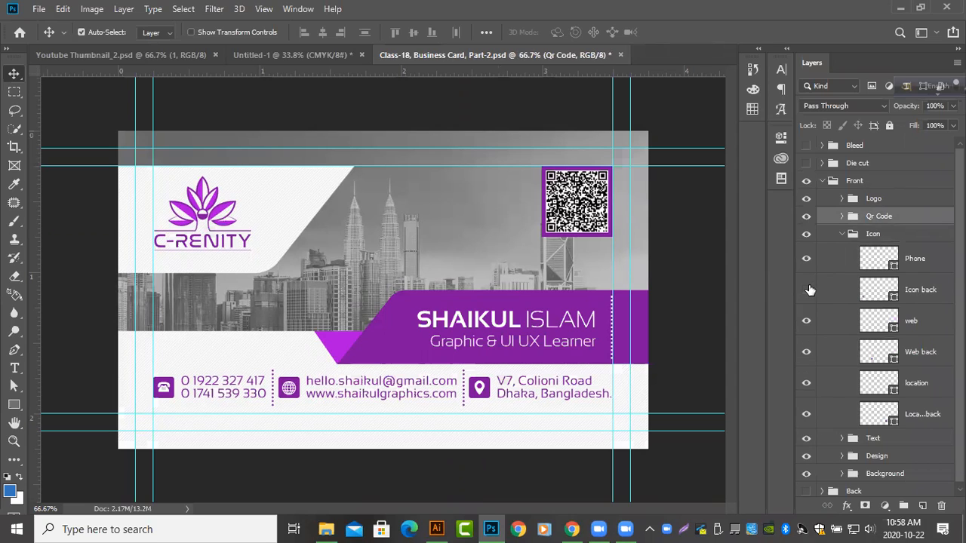
left_click(806, 324)
left_click(806, 325)
left_click(806, 384)
left_click(805, 384)
left_click(804, 414)
left_click(804, 414)
left_click(843, 234)
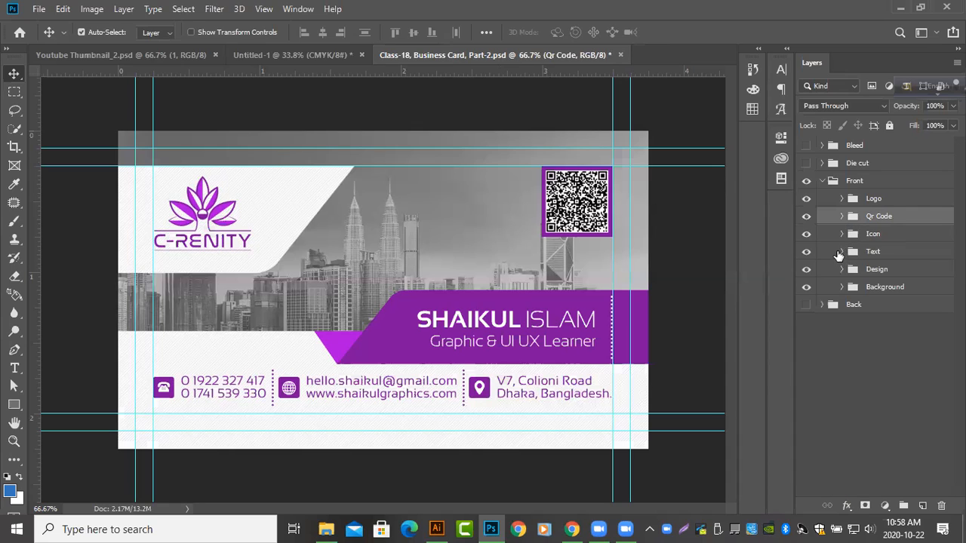
Examine the Text group by hiding and restoring the name, job title, phone, email and address layers one at a time, and collapse it
left_click(840, 252)
left_click(841, 252)
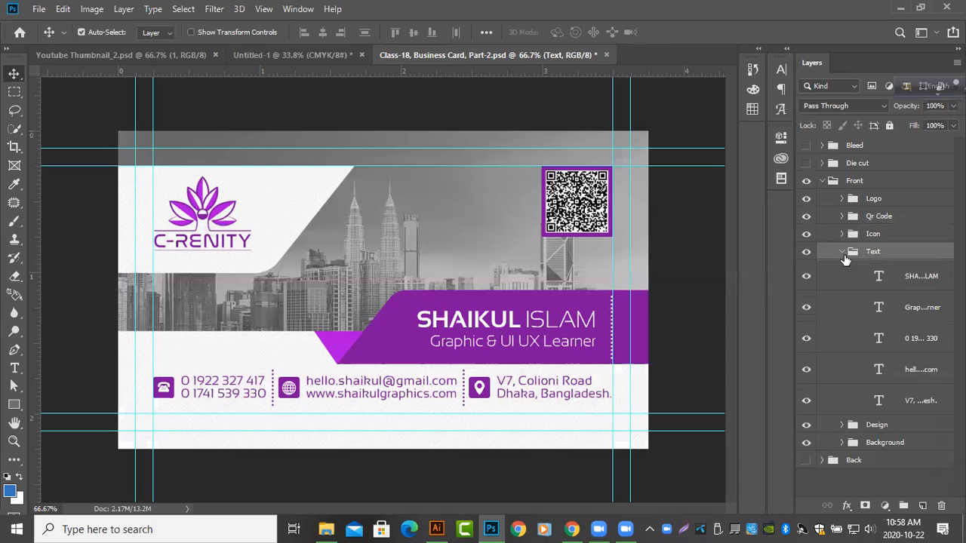
left_click(805, 277)
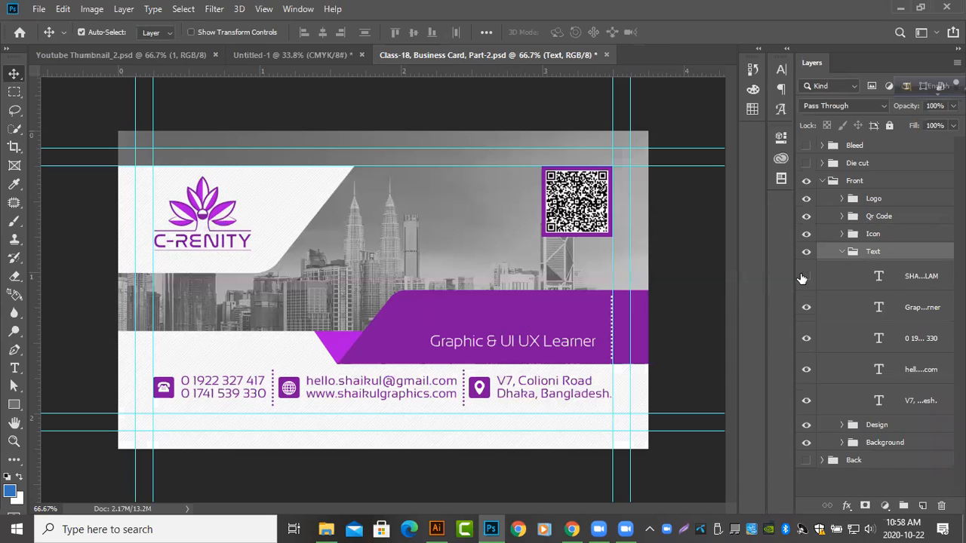
left_click(804, 276)
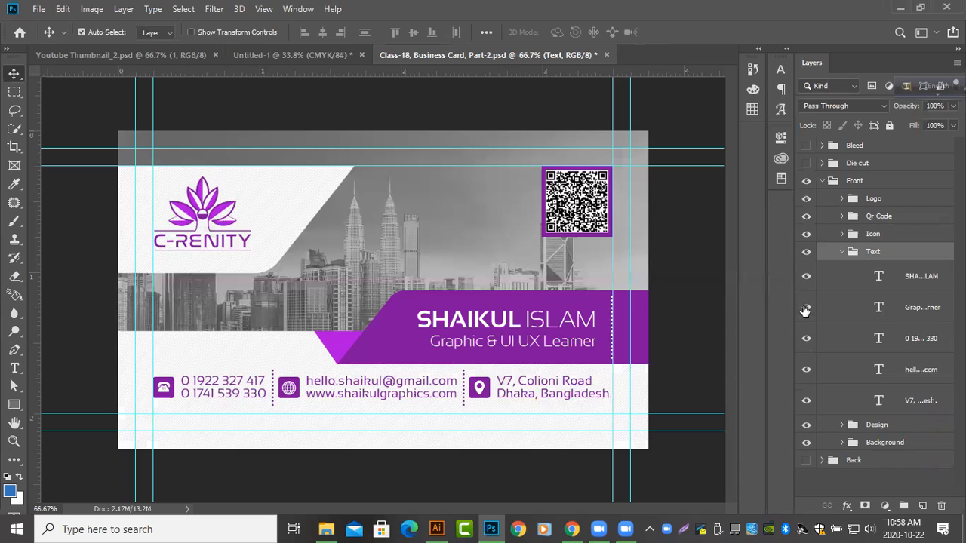
left_click(805, 310)
left_click(805, 310)
left_click(805, 338)
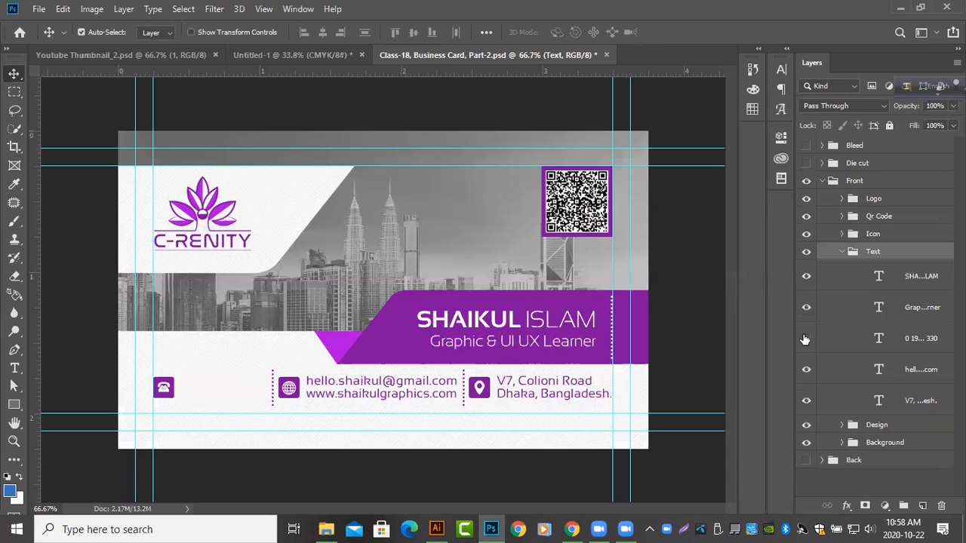
left_click(805, 339)
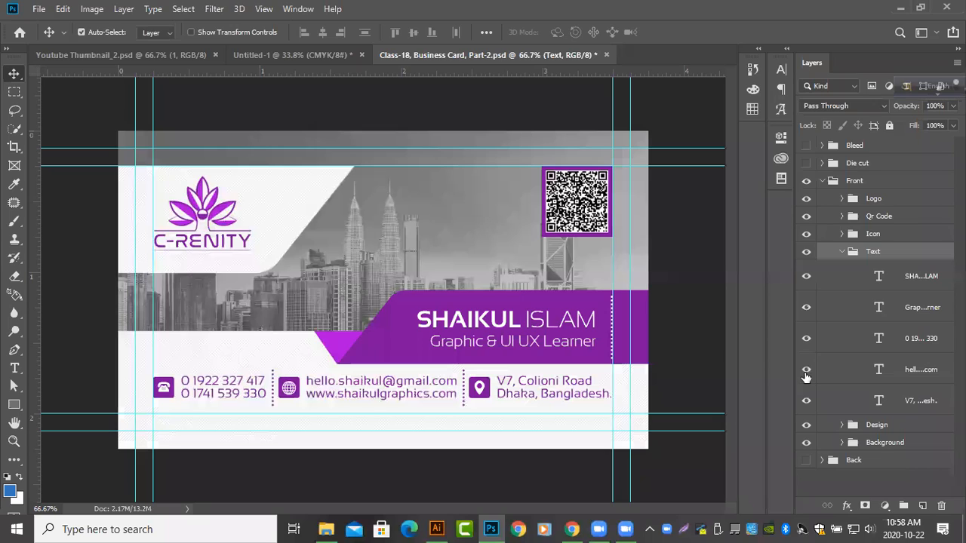
left_click(806, 371)
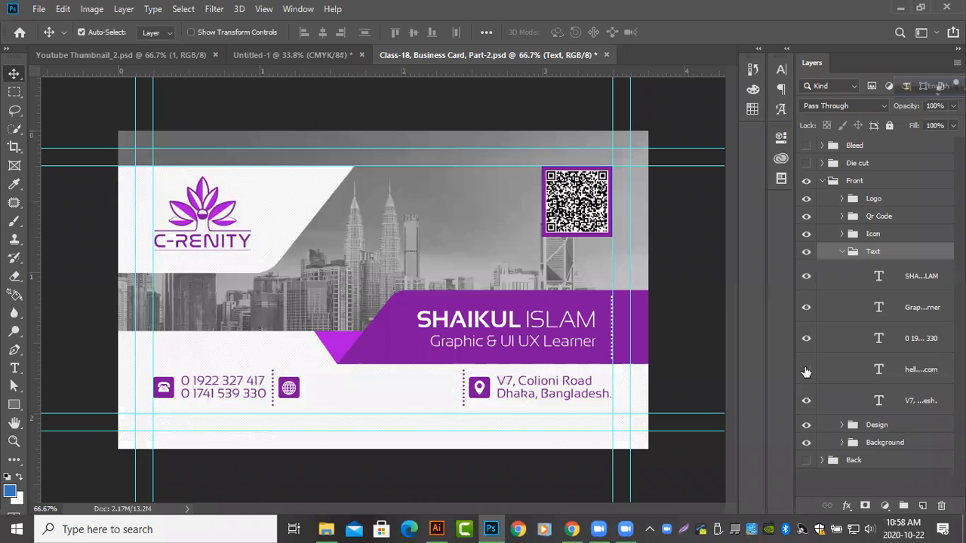
left_click(805, 371)
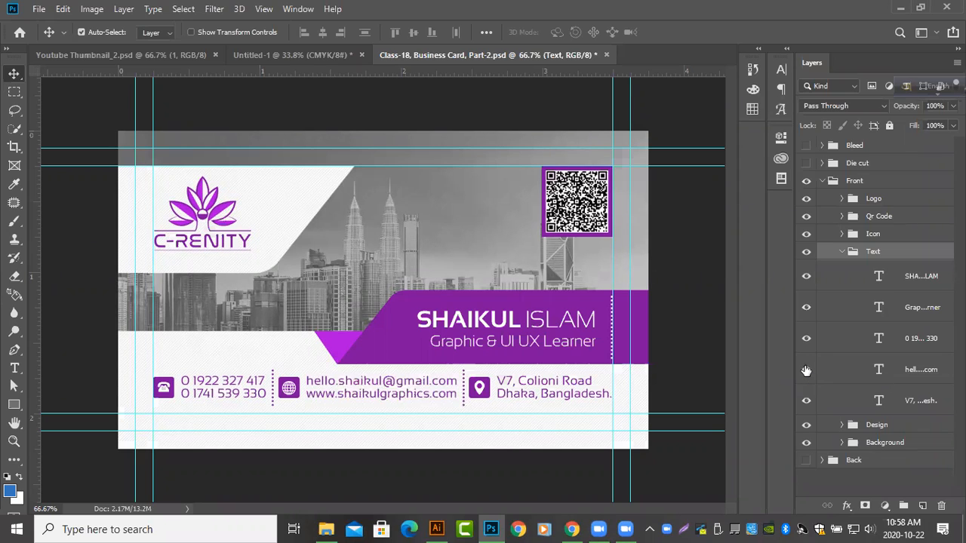
left_click(805, 403)
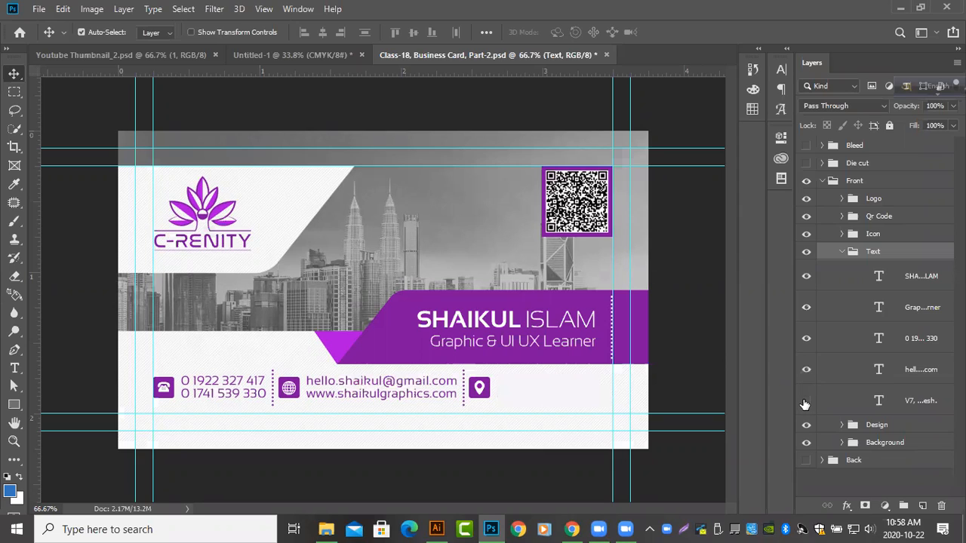
key("ctrl+z")
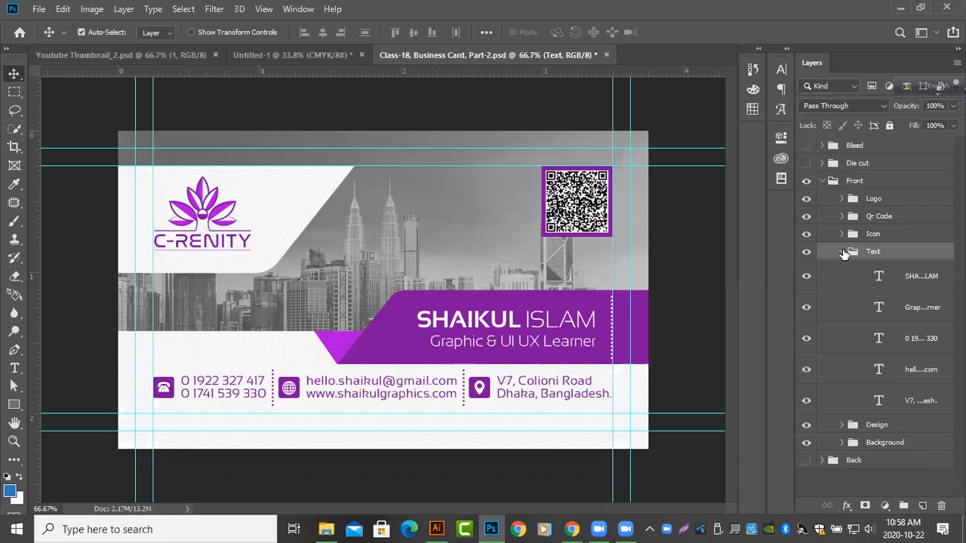
left_click(841, 252)
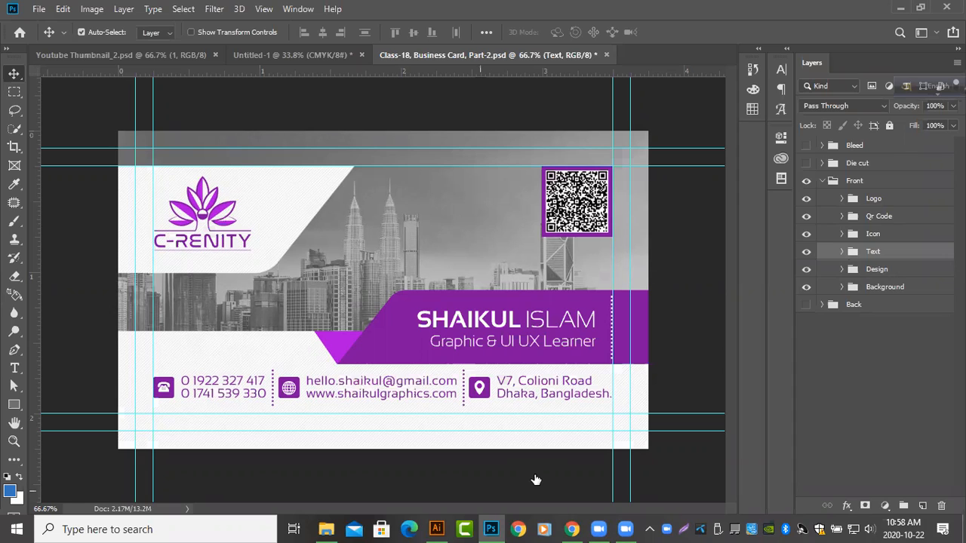
Examine the shape layers in the Design group, briefly toggling the uppermost line layer's visibility, and collapse the group
left_click(842, 269)
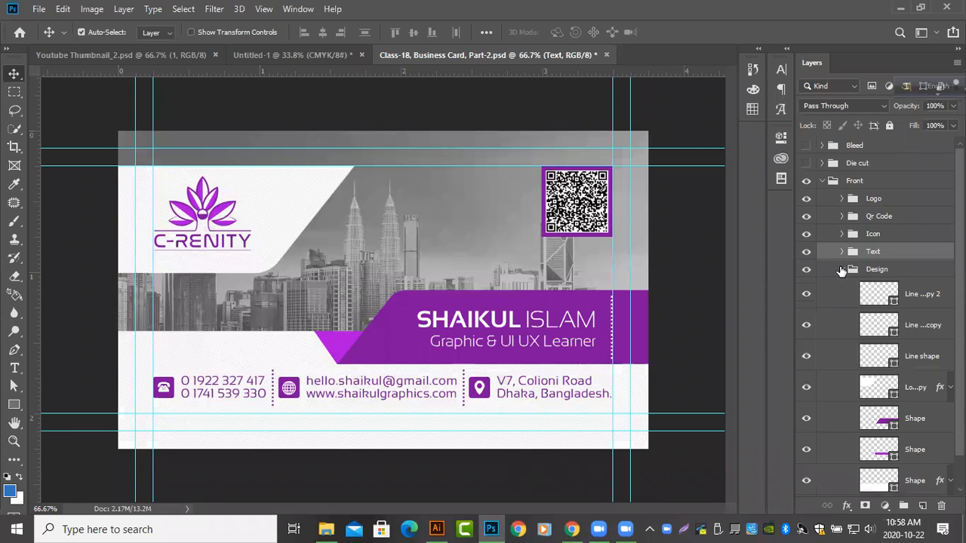
scroll(842, 271, "down", 1)
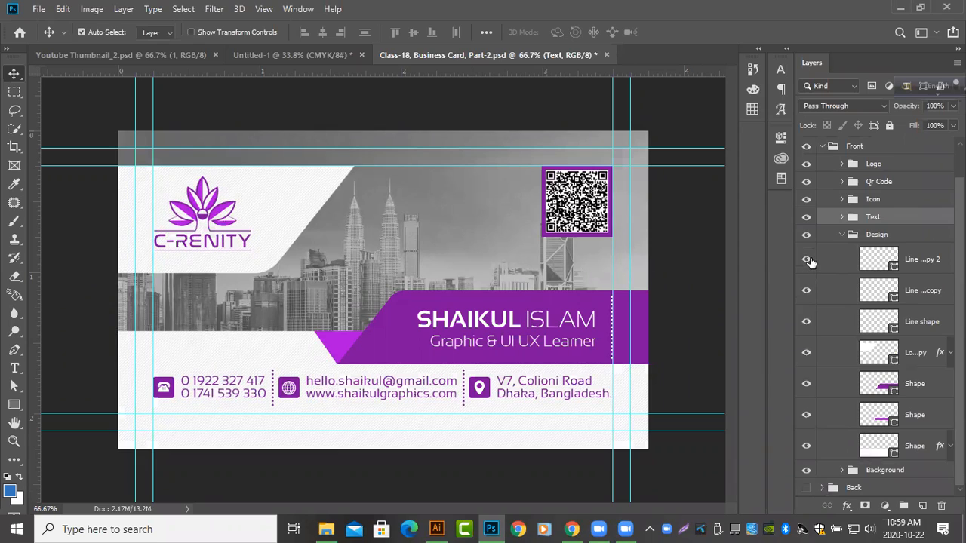
left_click(807, 260)
left_click(808, 259)
left_click(841, 235)
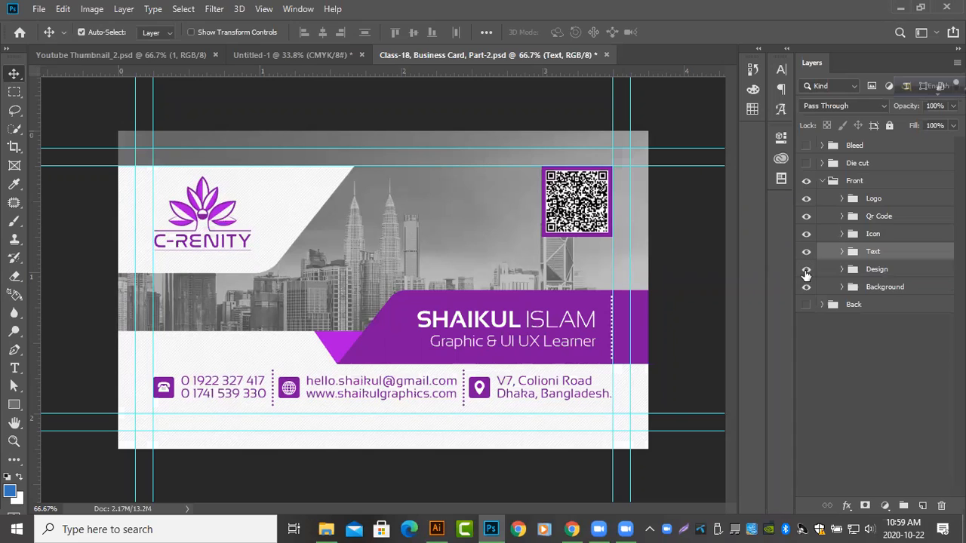
Hide the Design, Background, Logo, Qr Code, Icon and Text groups of the Front side one by one
left_click(805, 272)
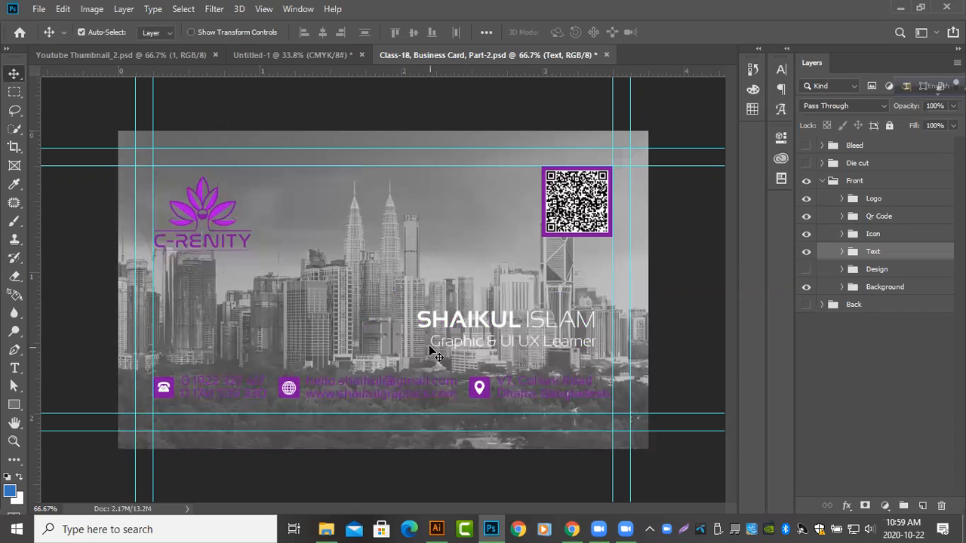
left_click(806, 287)
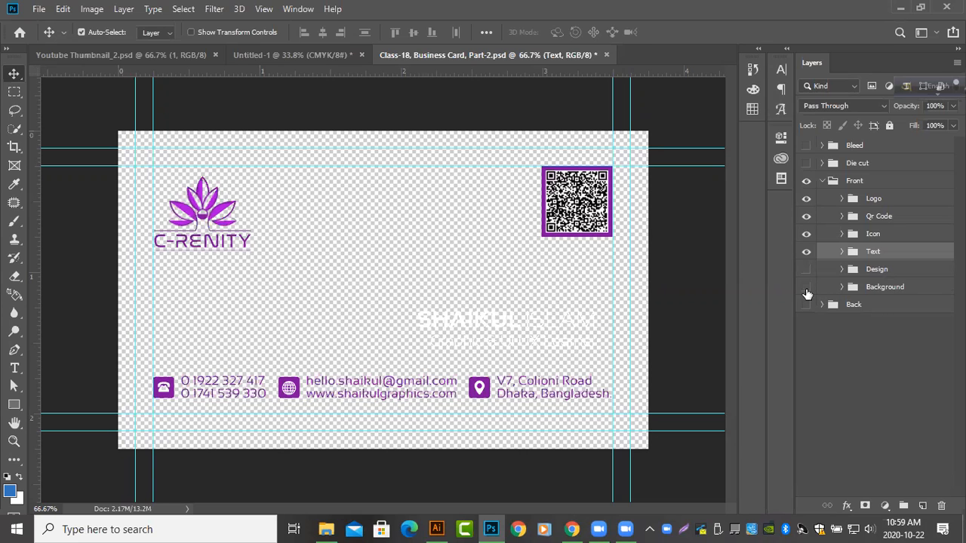
left_click(806, 198)
left_click(807, 217)
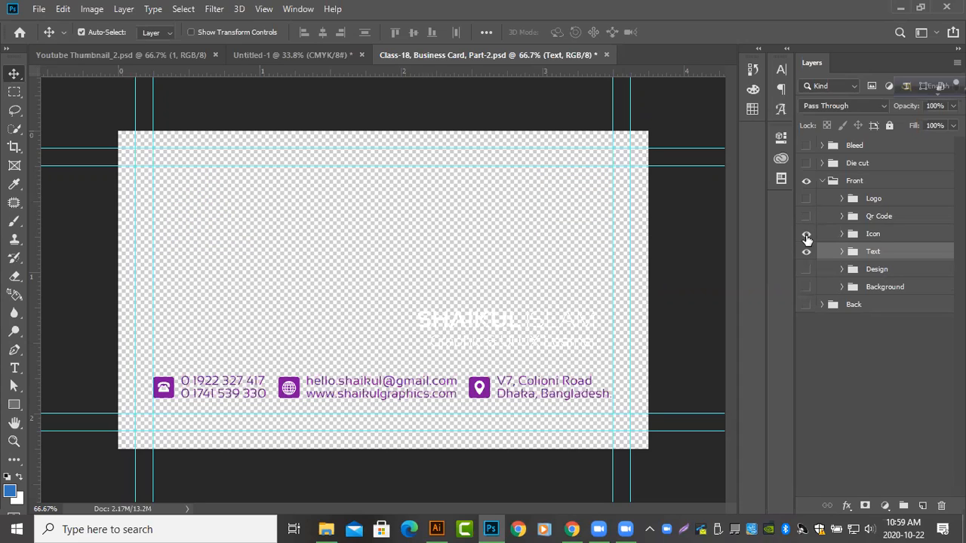
left_click(806, 236)
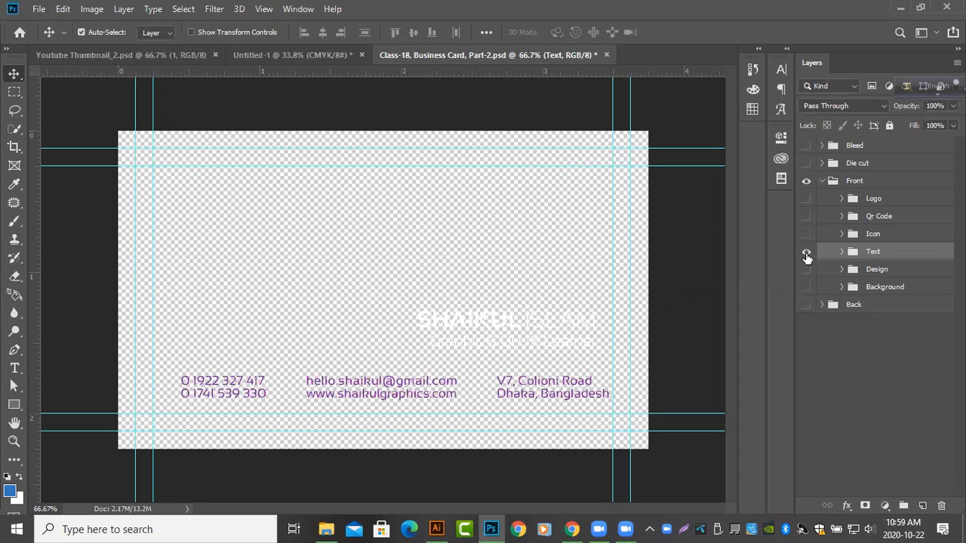
left_click(806, 255)
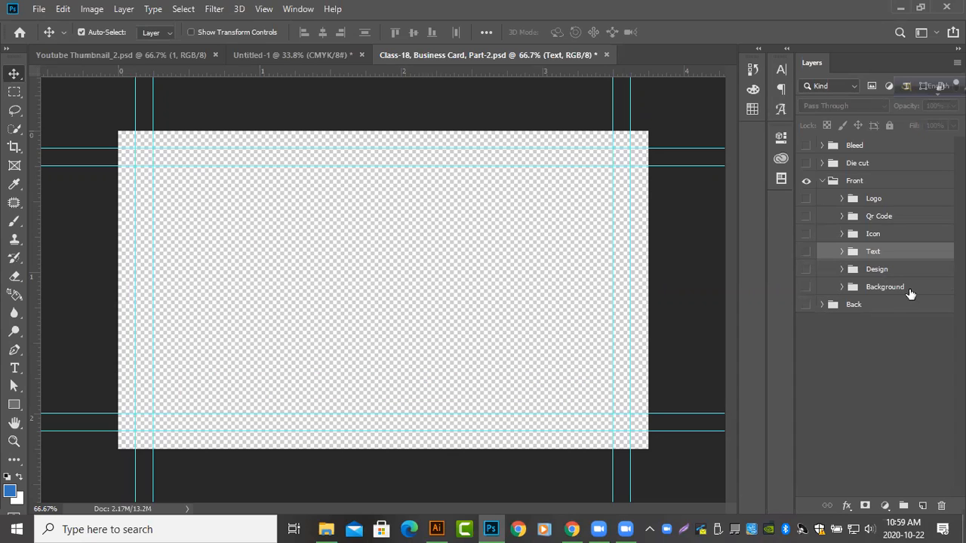
Show the Front side's groups one by one from Background up to Logo, and collapse the Front group
left_click(806, 288)
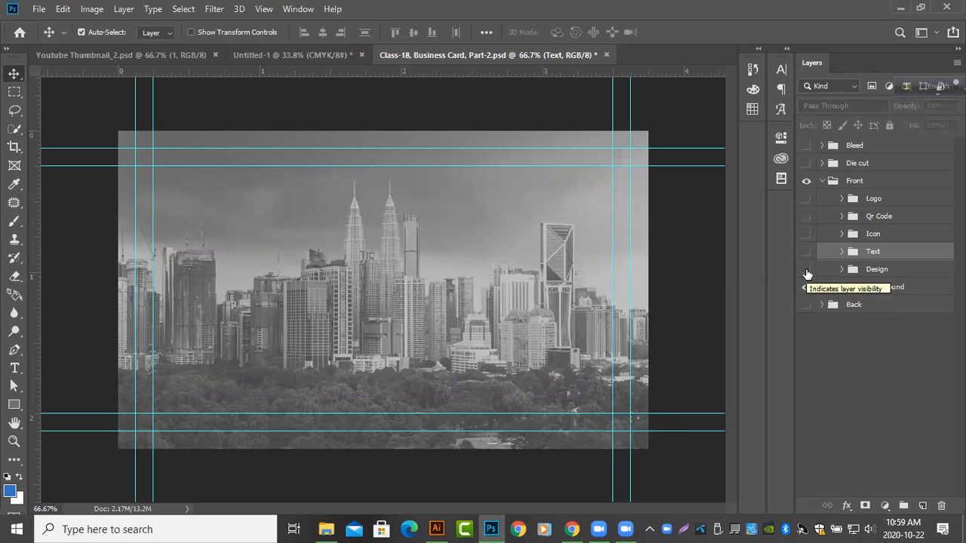
left_click(806, 269)
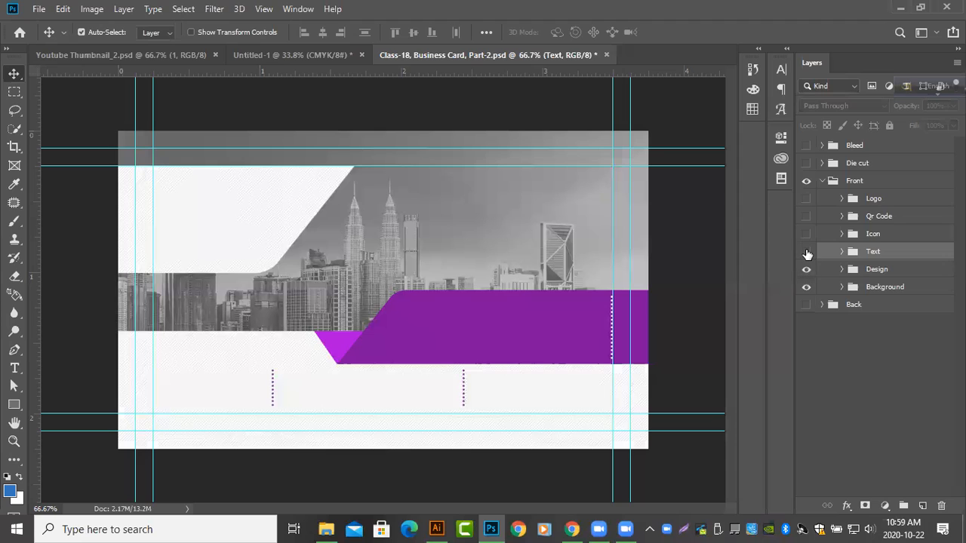
left_click(805, 252)
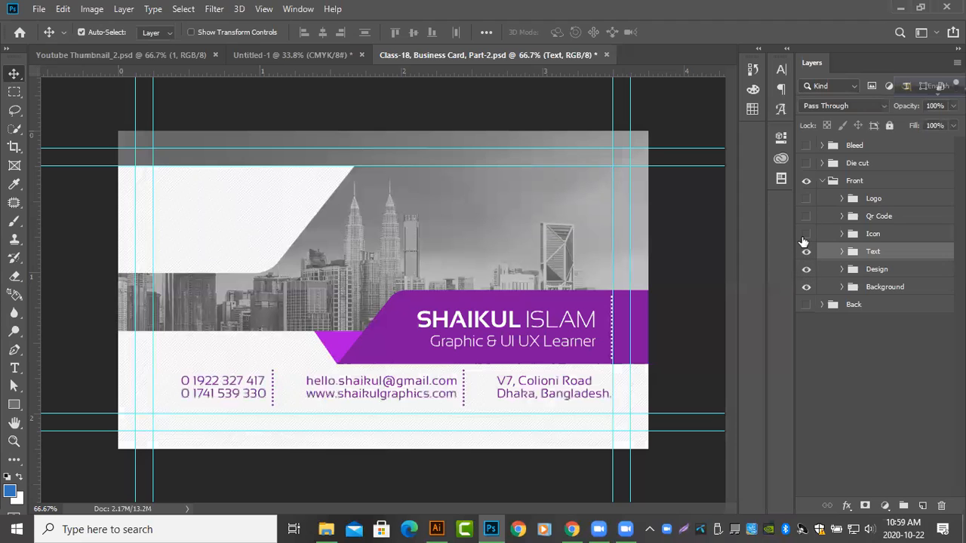
left_click(806, 234)
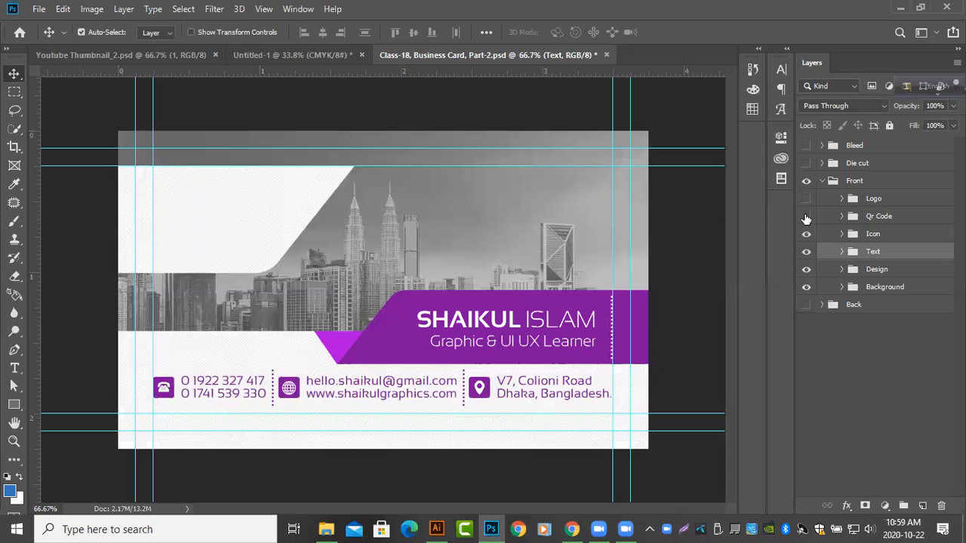
left_click(805, 217)
left_click(806, 198)
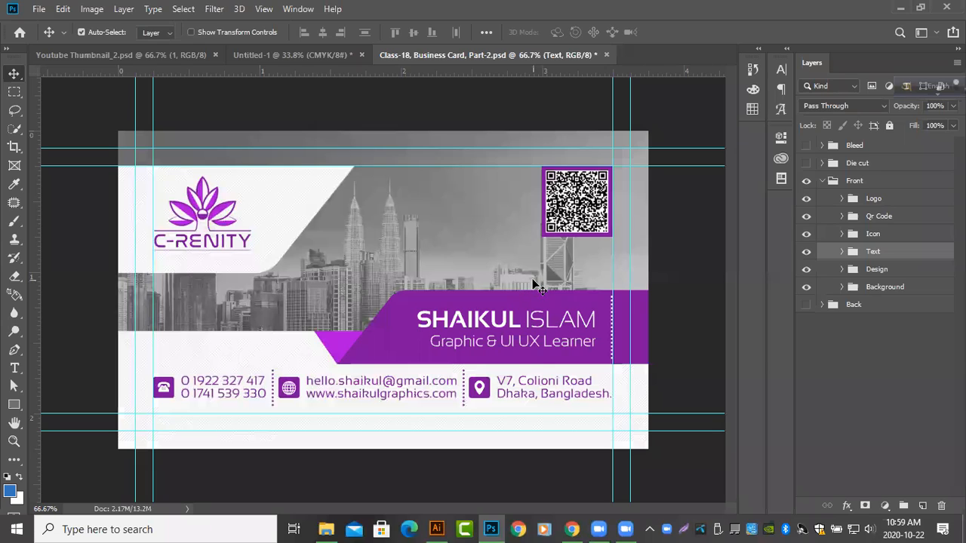
left_click(821, 181)
key("ctrl")
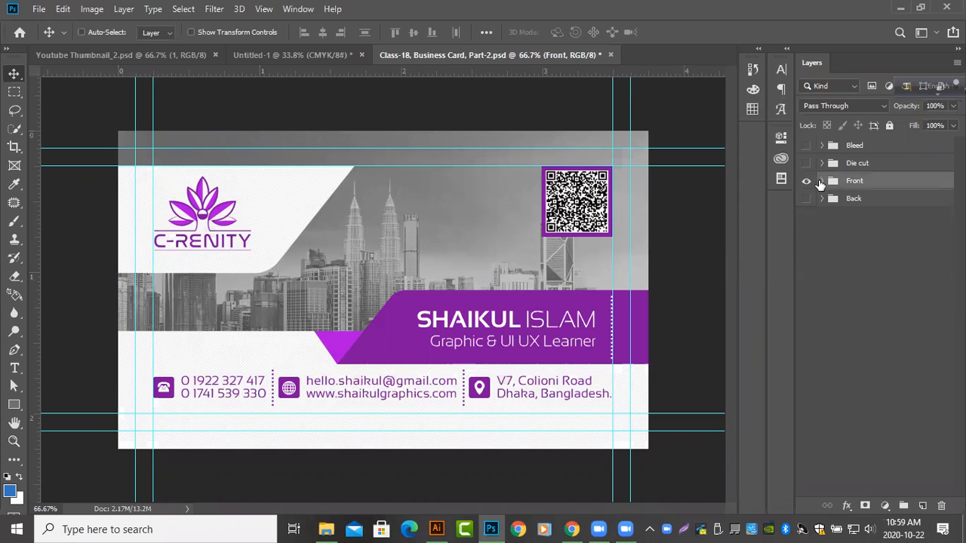
Save the Class-18 business card document
key("ctrl+s")
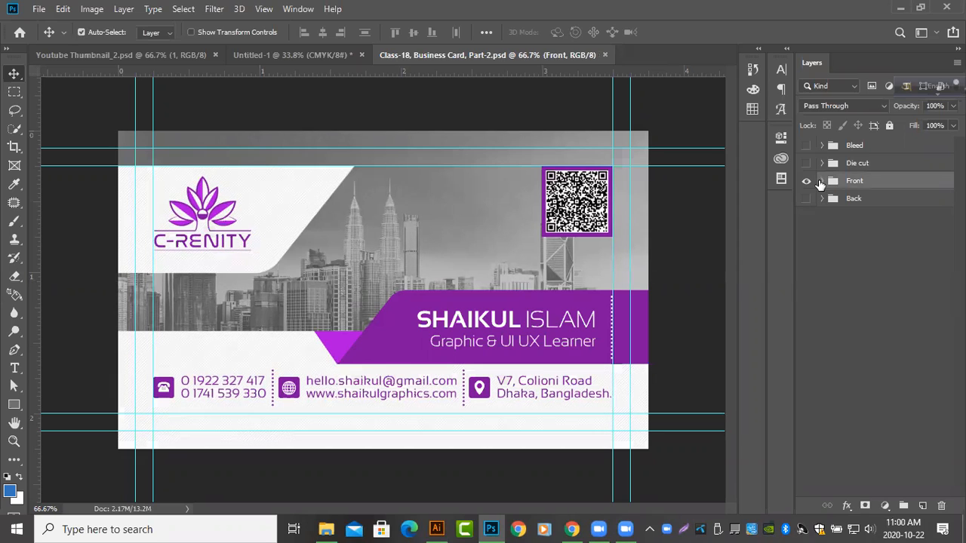
Try moving the white shape behind the logo up to the outer horizontal guide, and undo the move
left_click(264, 198)
left_click(307, 208, "ctrl")
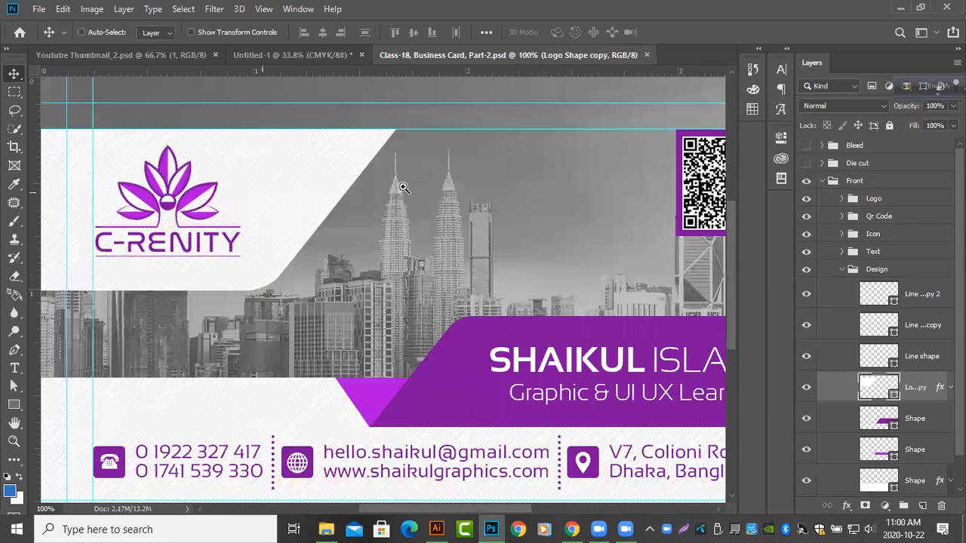
mouse_move(381, 188)
left_mouse_down()
mouse_move(384, 170)
mouse_move(364, 181)
left_mouse_up()
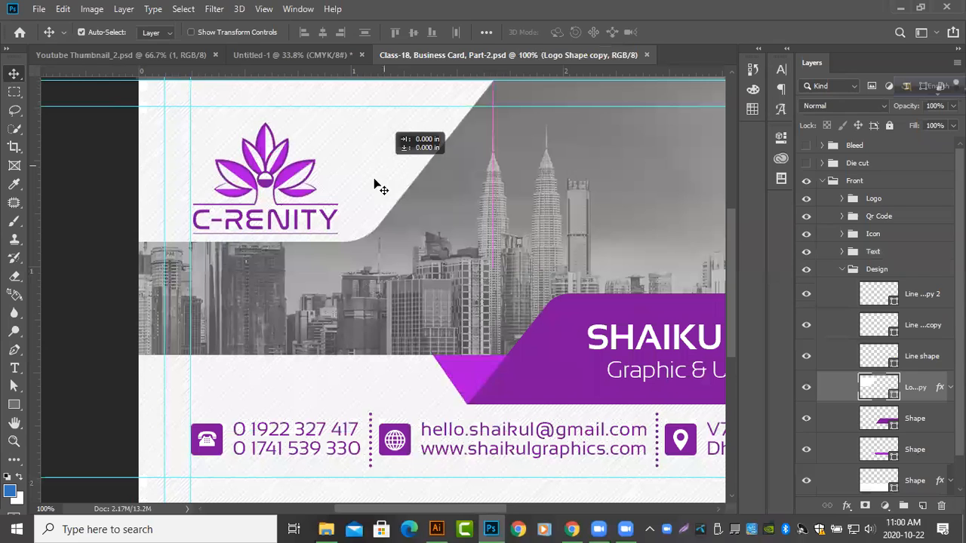
left_click(333, 174, "ctrl+alt")
left_click(333, 174, "ctrl+alt")
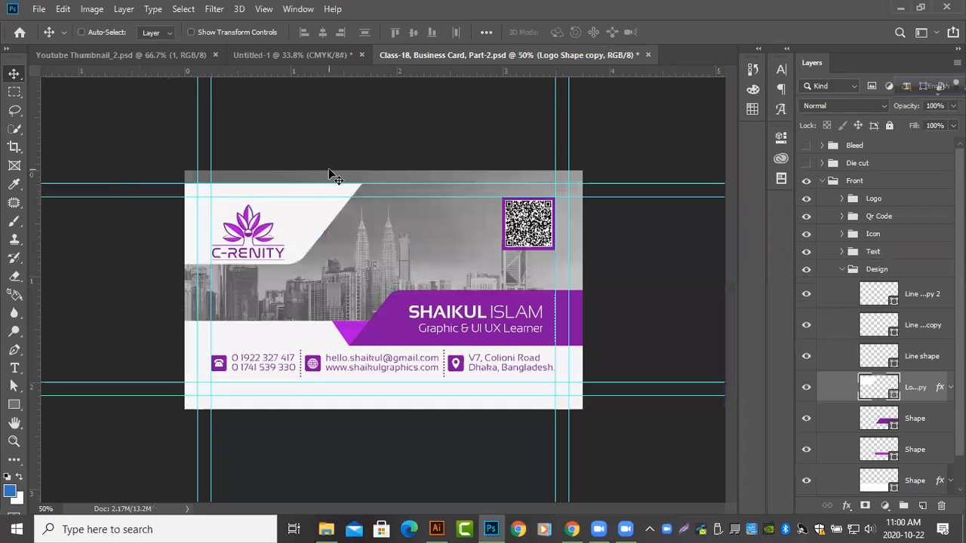
key("ctrl+z")
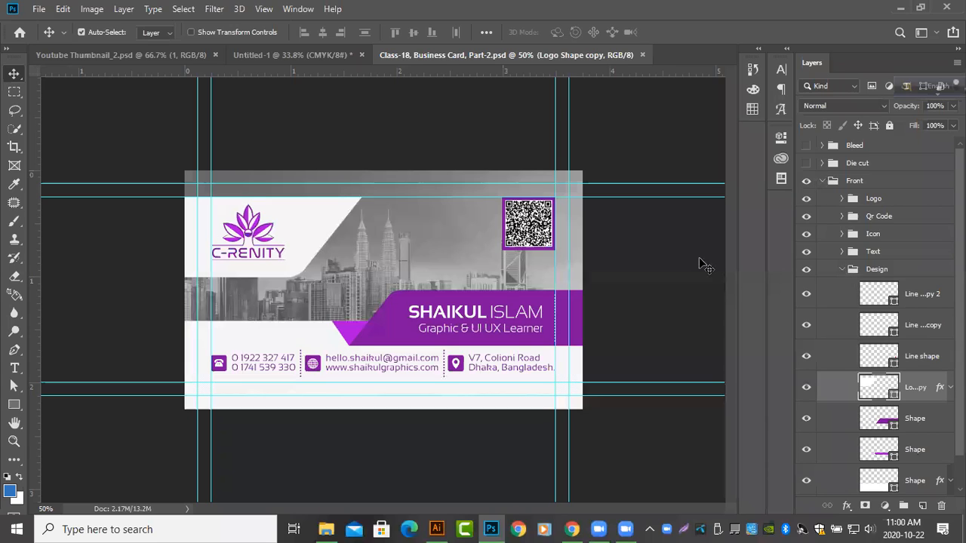
key("ctrl+z")
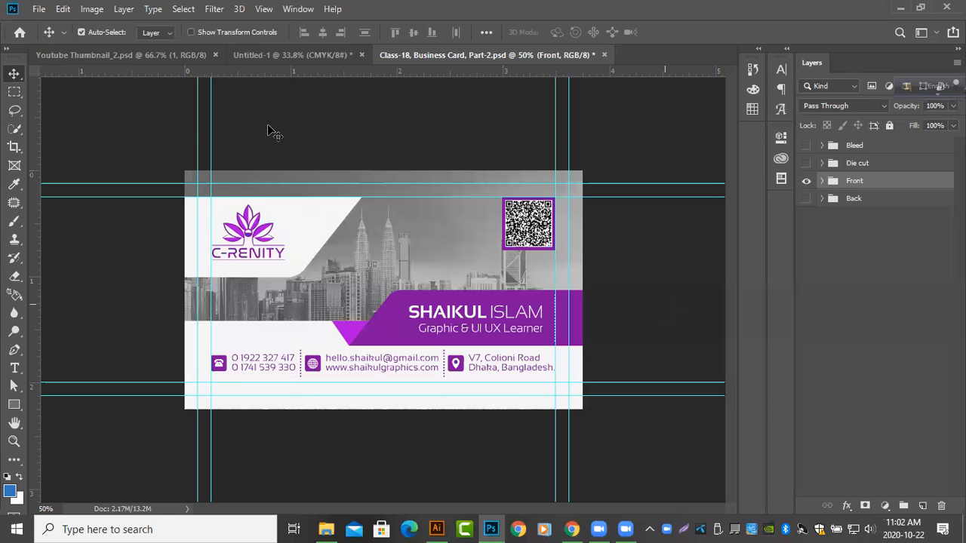
left_click(311, 59)
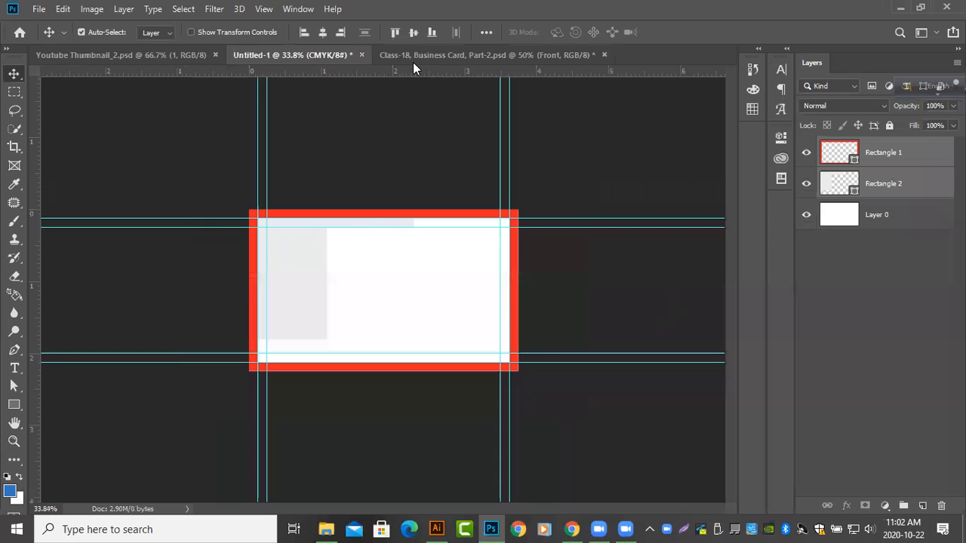
left_click(455, 55)
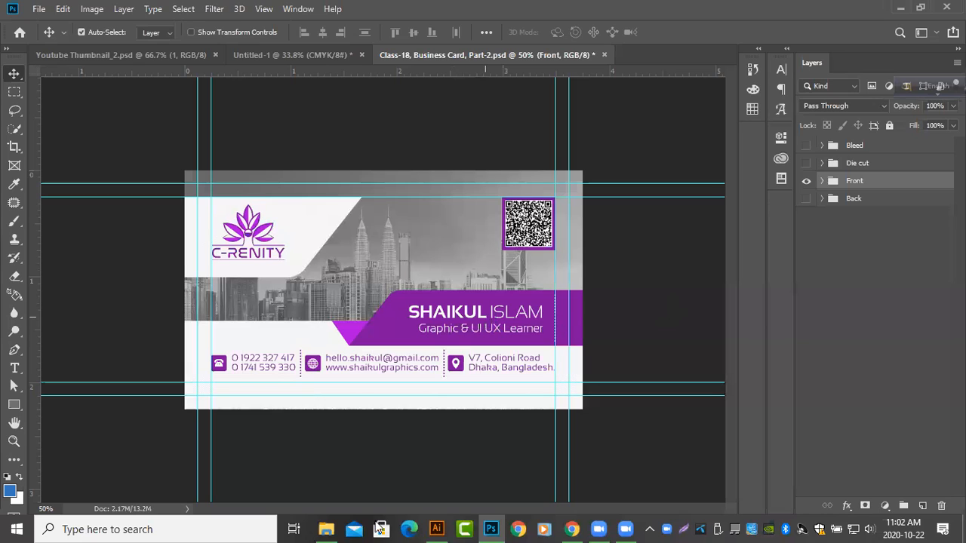
Switch to Illustrator, add a new layer to the F Leaf Logo Design file and draw a white rectangle covering the whole artboard
left_click(437, 529)
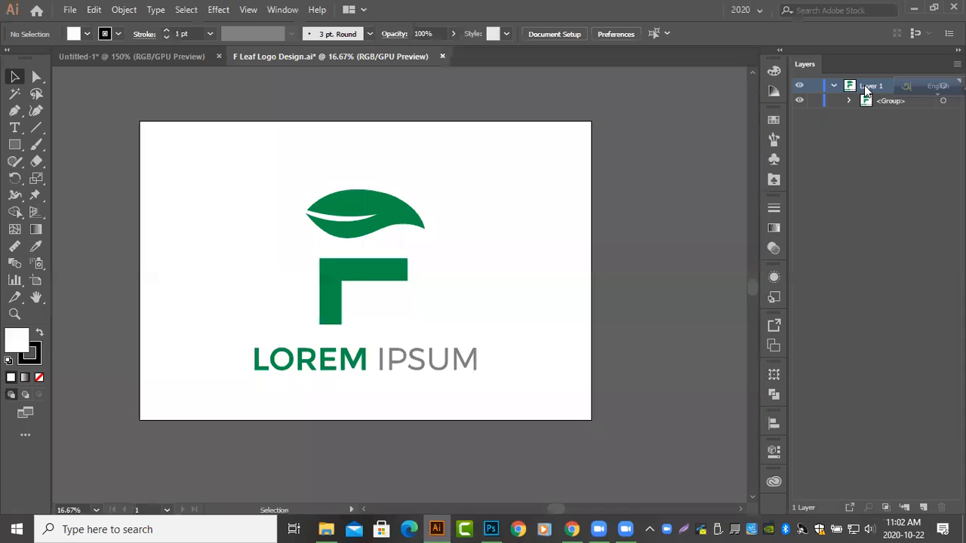
left_click(923, 508)
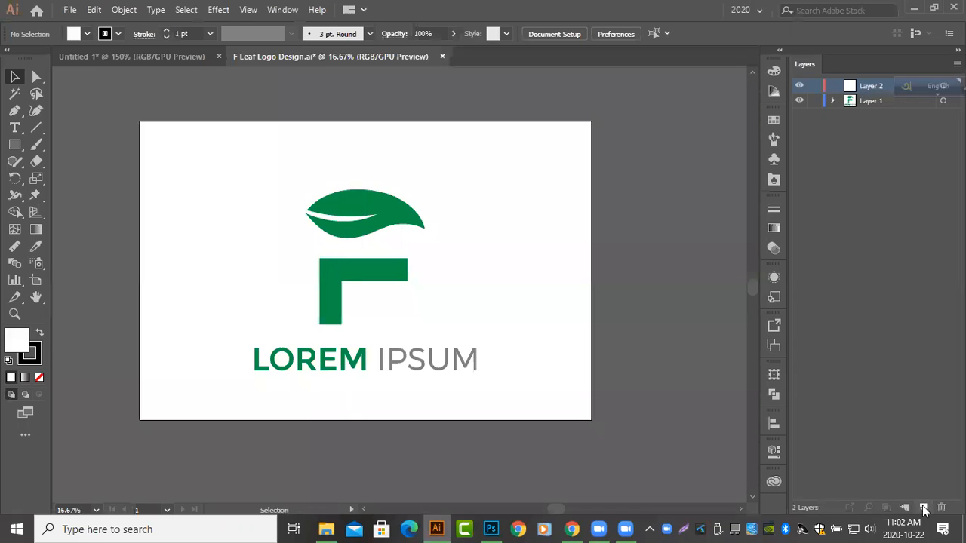
left_click(15, 144)
left_click_drag(141, 121, 593, 422)
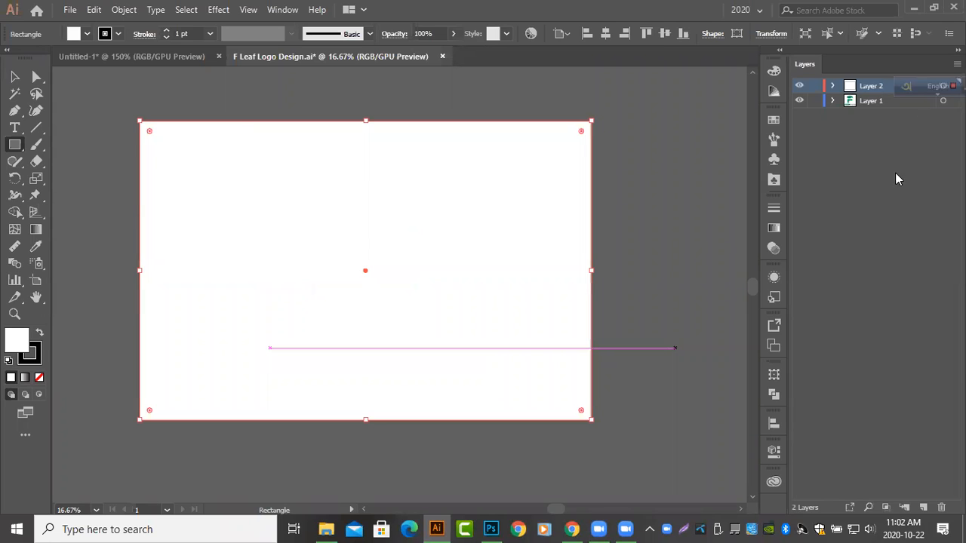
Move the white rectangle's layer below Layer 1 and rename it Background
left_click_drag(853, 89, 856, 114)
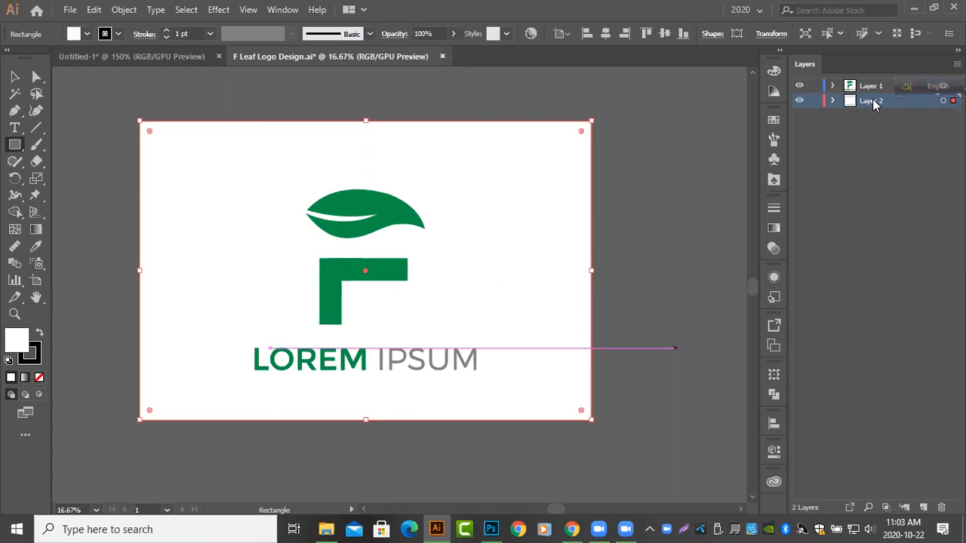
double_click(873, 100)
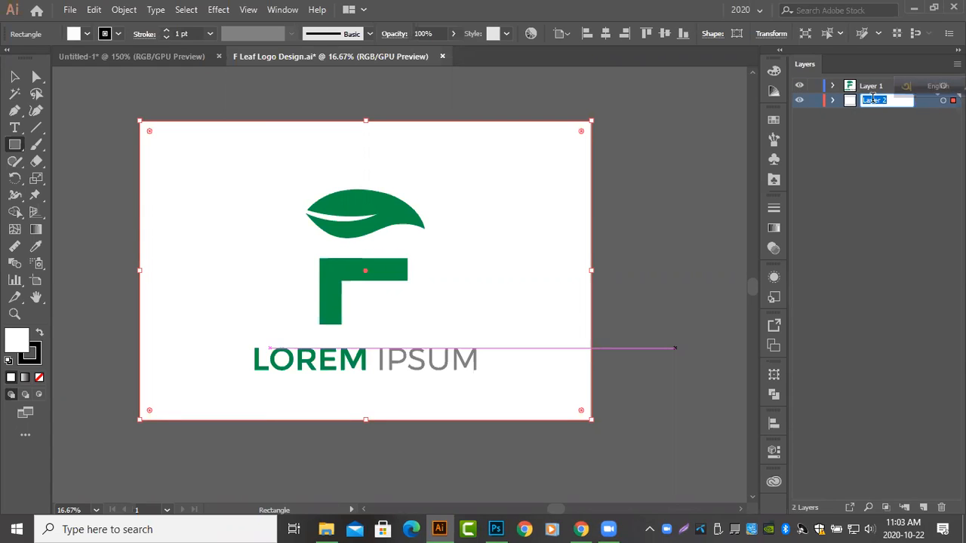
type("Bac")
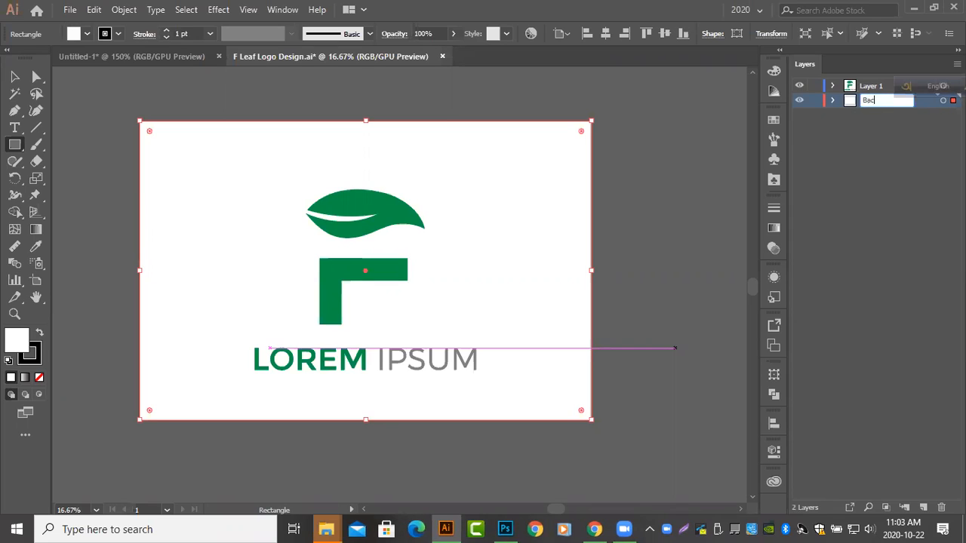
type("kground")
key("Return")
Rename the artwork layer, Layer 1, as Logo
left_click(871, 86)
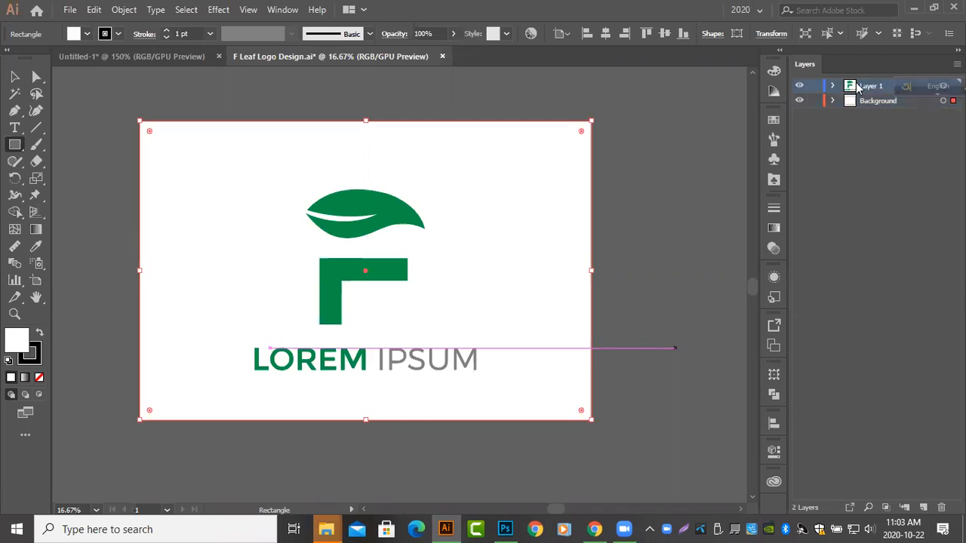
double_click(871, 85)
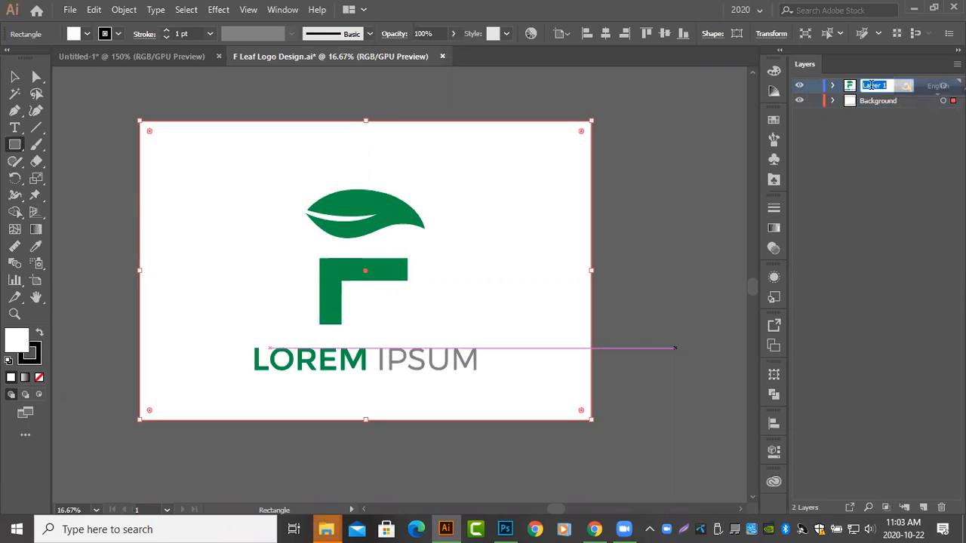
type("Logo")
key("Return")
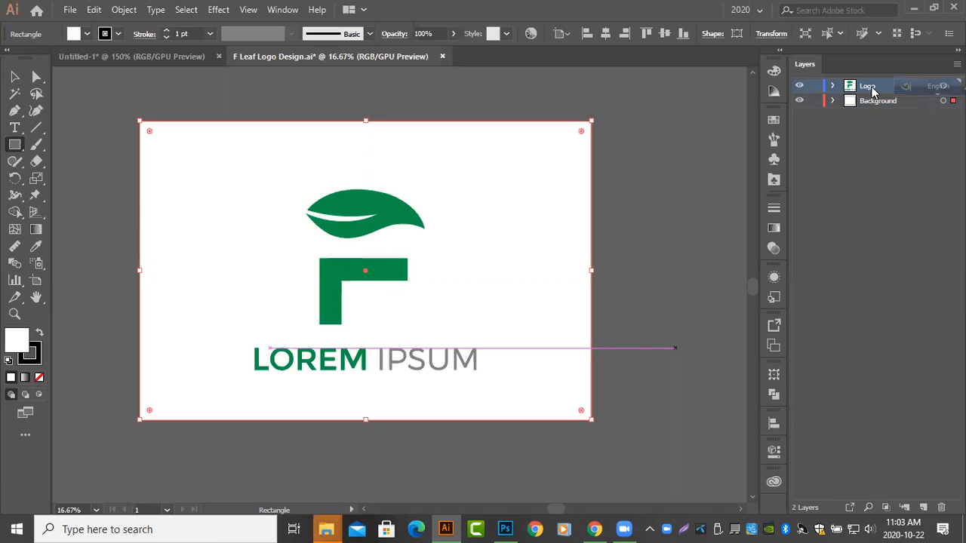
Expand the Logo layer and its group, and rename the LOREM IPSUM subgroup as Text
left_click(833, 86)
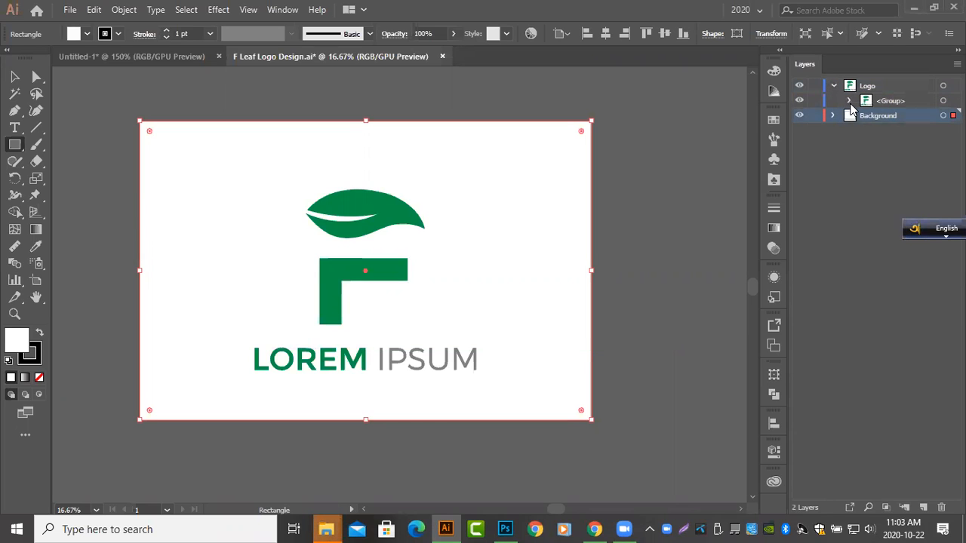
left_click(849, 101)
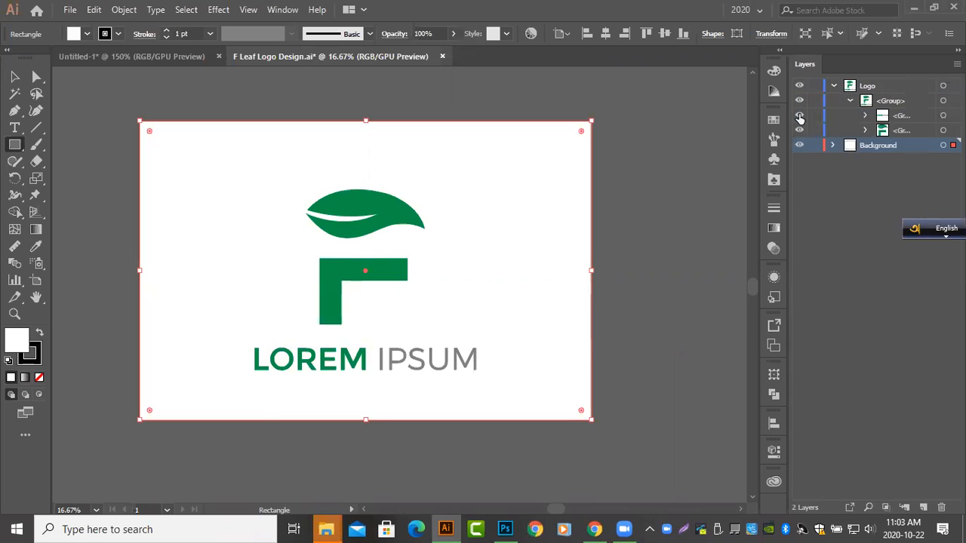
double_click(904, 115)
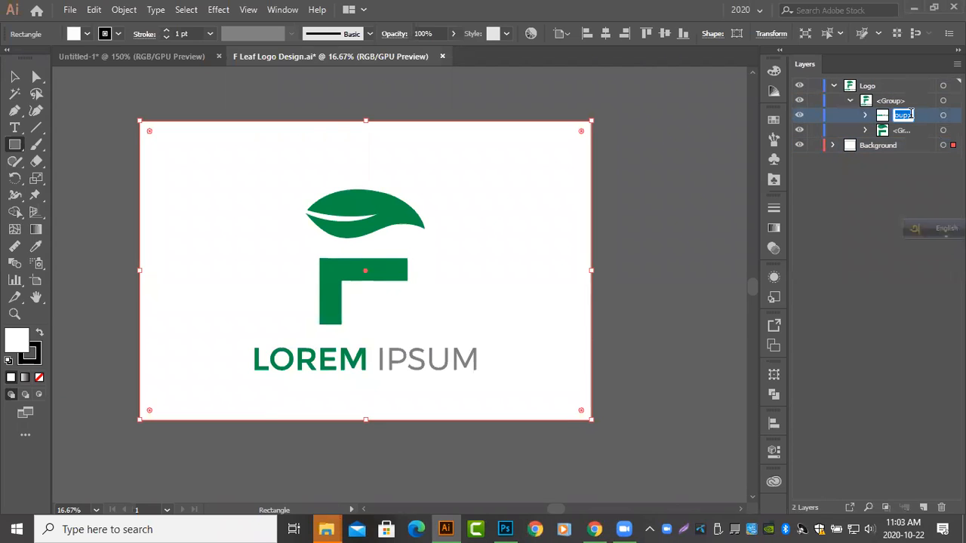
type("Text")
key("Return")
Rename the subgroup holding the leaf and F mark as Logo
left_click(902, 130)
double_click(902, 131)
type("Logo")
key("Return")
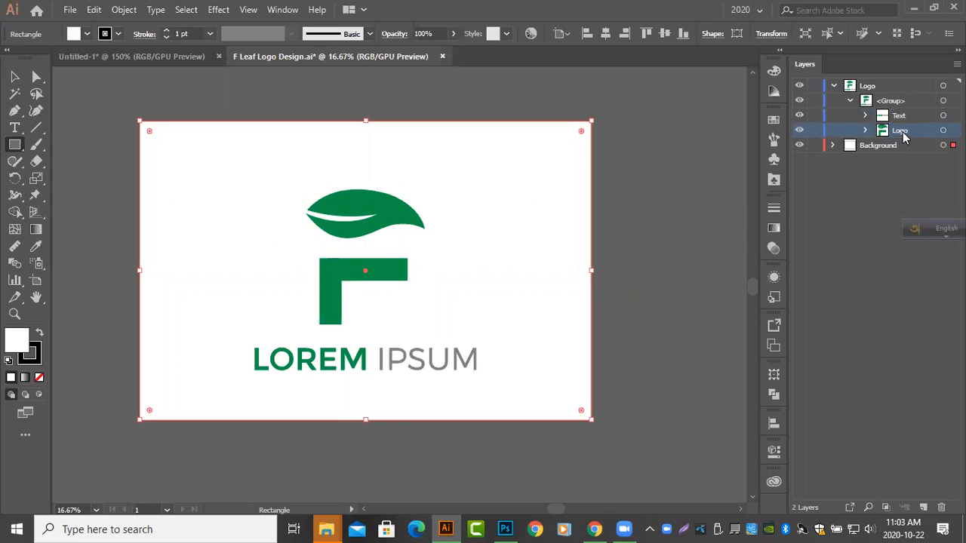
Move the F shape out of its nested group directly into the Logo subgroup, and collapse the subgroup
left_click(866, 131)
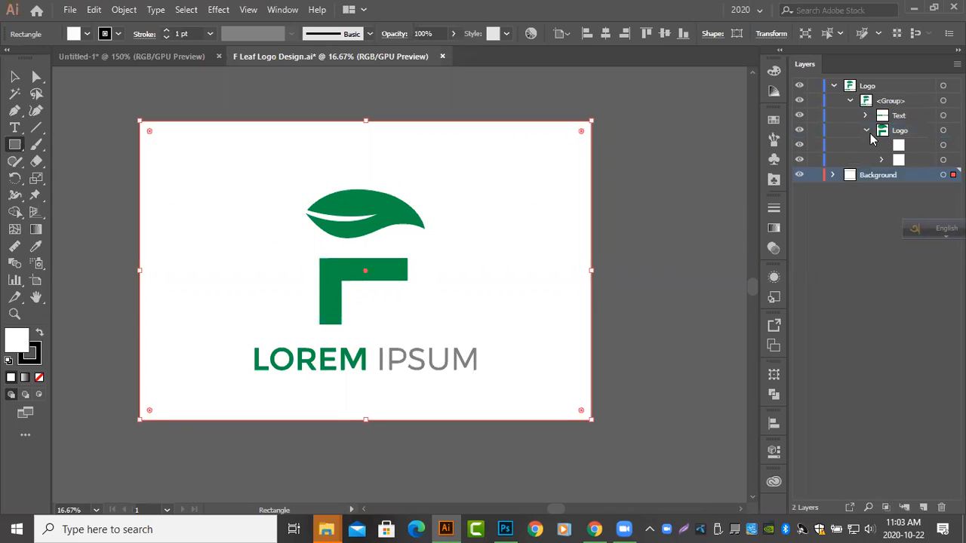
left_click(912, 150)
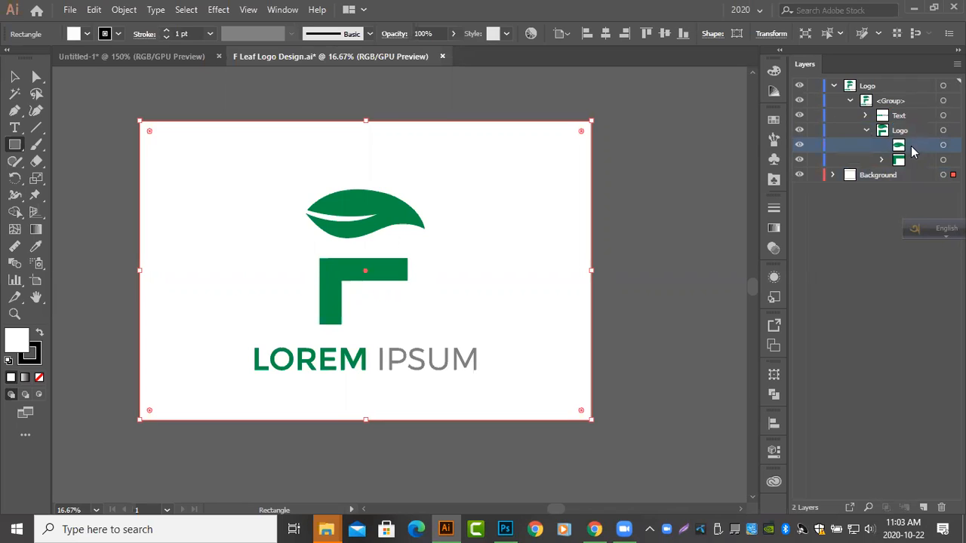
left_click(882, 160)
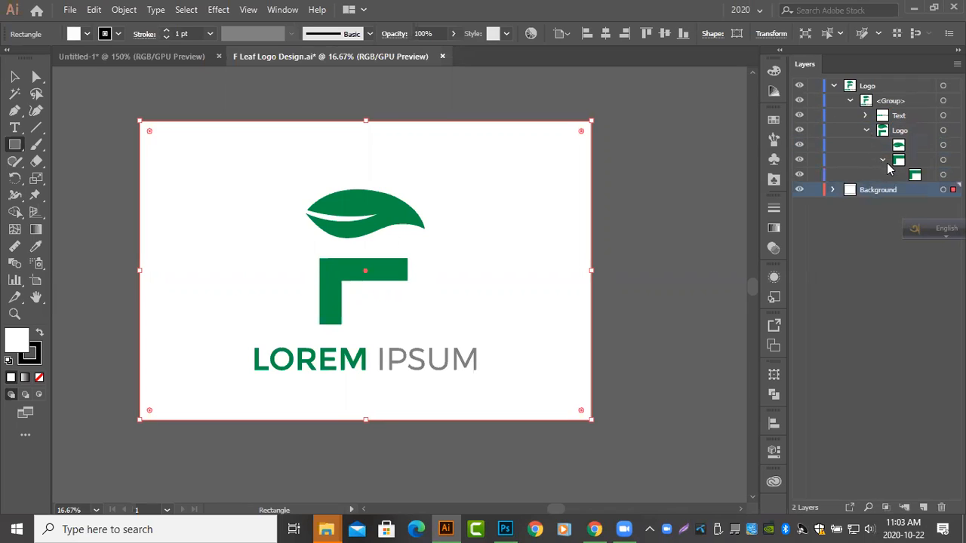
left_click(901, 173)
left_click_drag(906, 162, 906, 161)
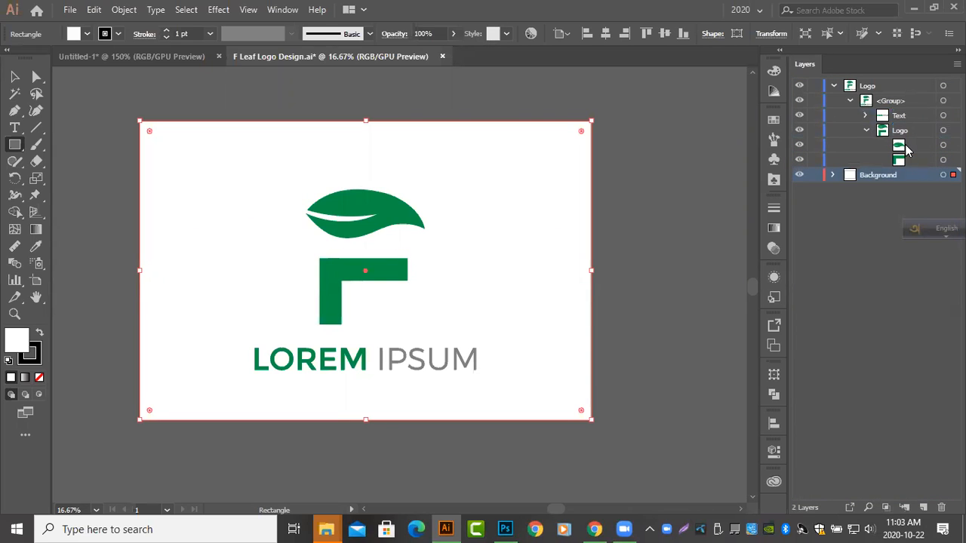
left_click(906, 150)
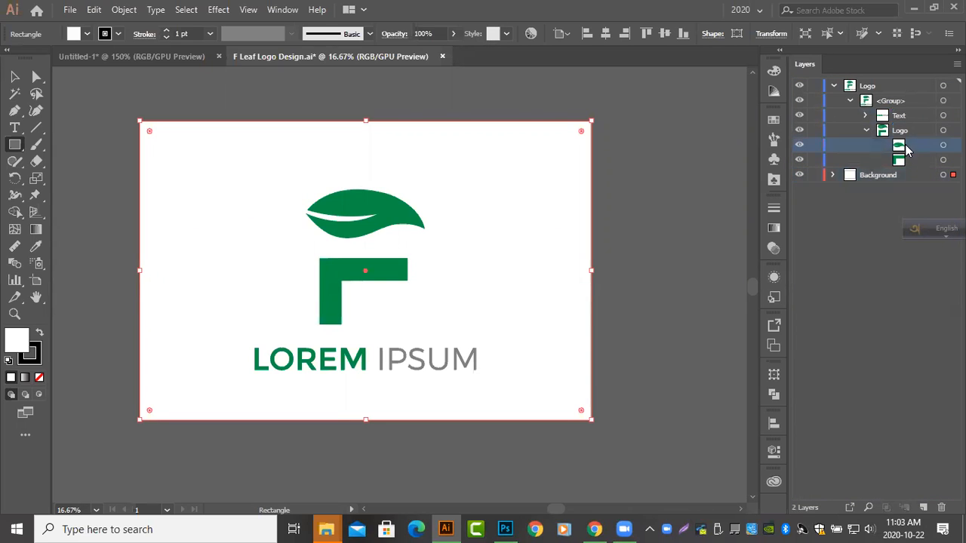
left_click(867, 130)
Move the Text and Logo subgroups out of the enclosing group so they sit directly in the Logo layer
left_click(879, 104)
left_click(888, 115)
left_click(898, 132, "shift")
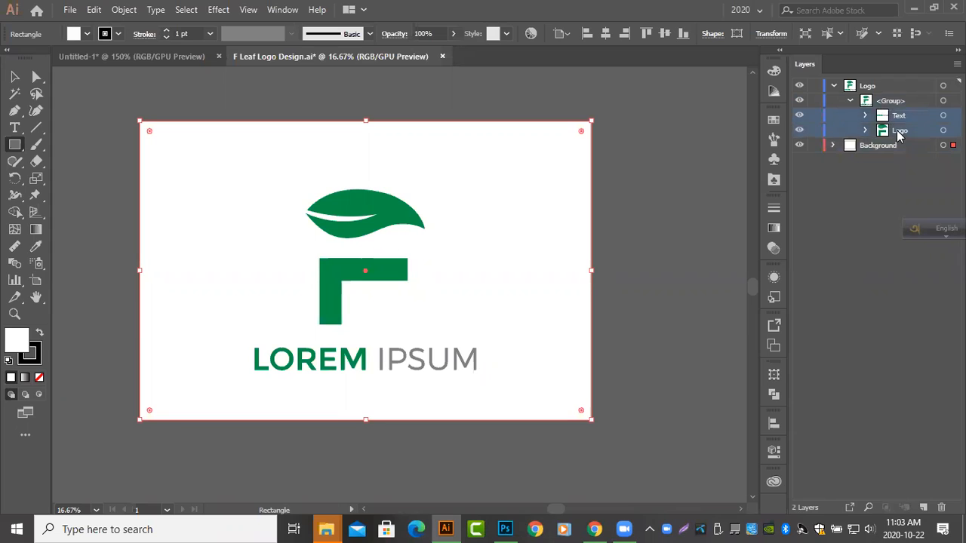
left_click_drag(897, 132, 887, 100)
left_click(887, 104)
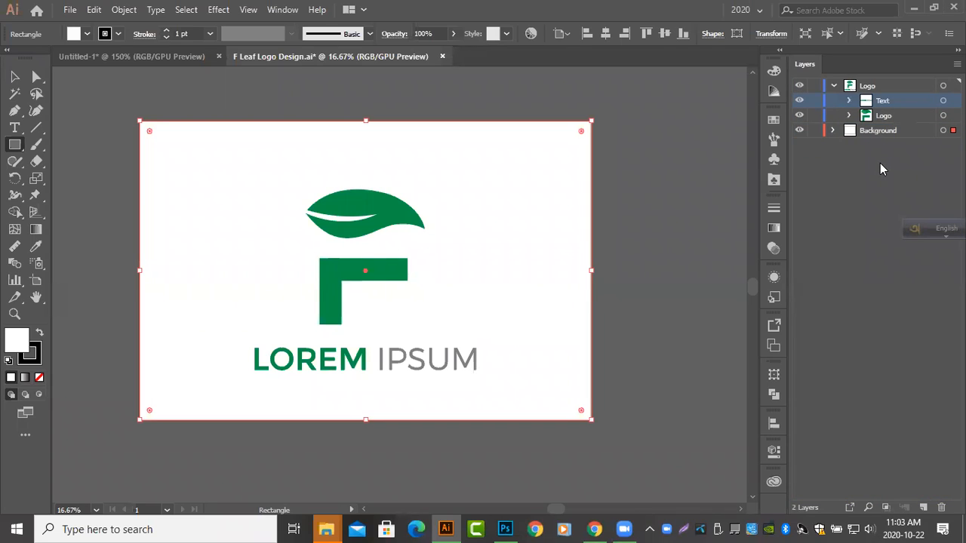
left_click(855, 201)
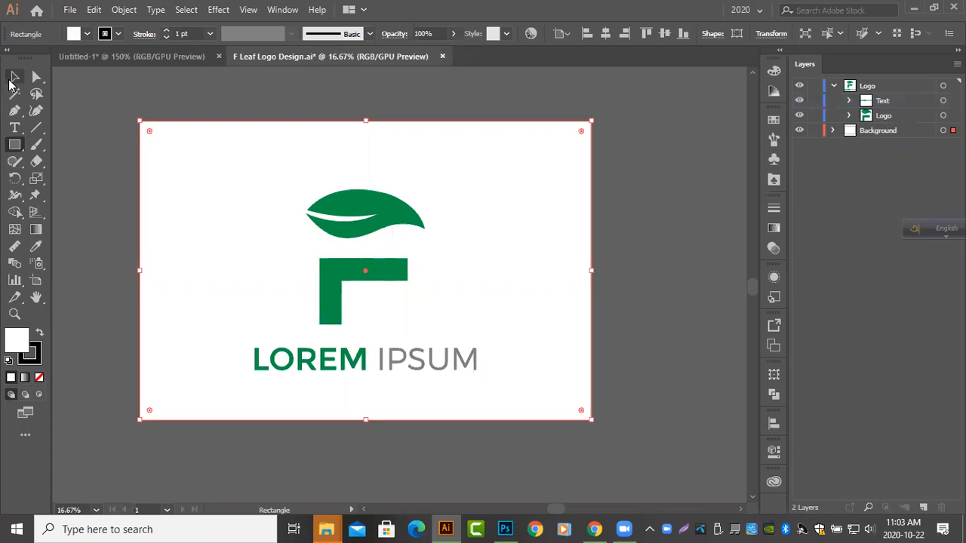
Check the regrouped artwork by selecting the leaf-F mark and the LOREM IPSUM text on the artboard
left_click(13, 76)
left_click(98, 169)
left_click(363, 214)
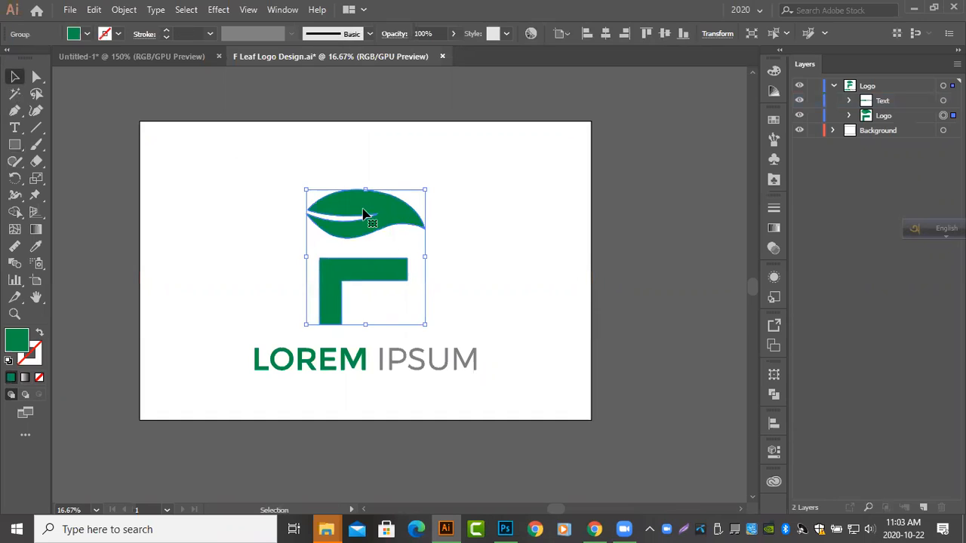
left_click(363, 360, "shift")
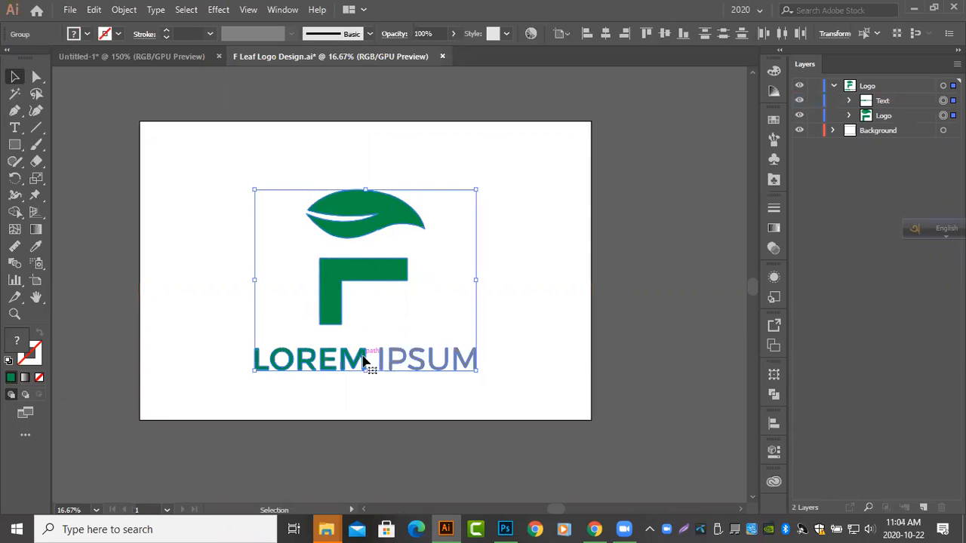
left_click(631, 276)
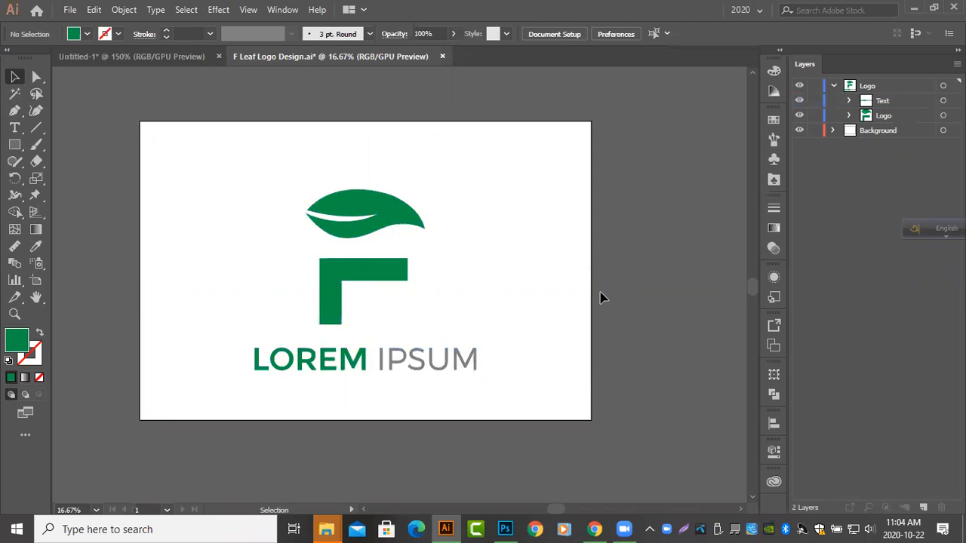
left_click(382, 361)
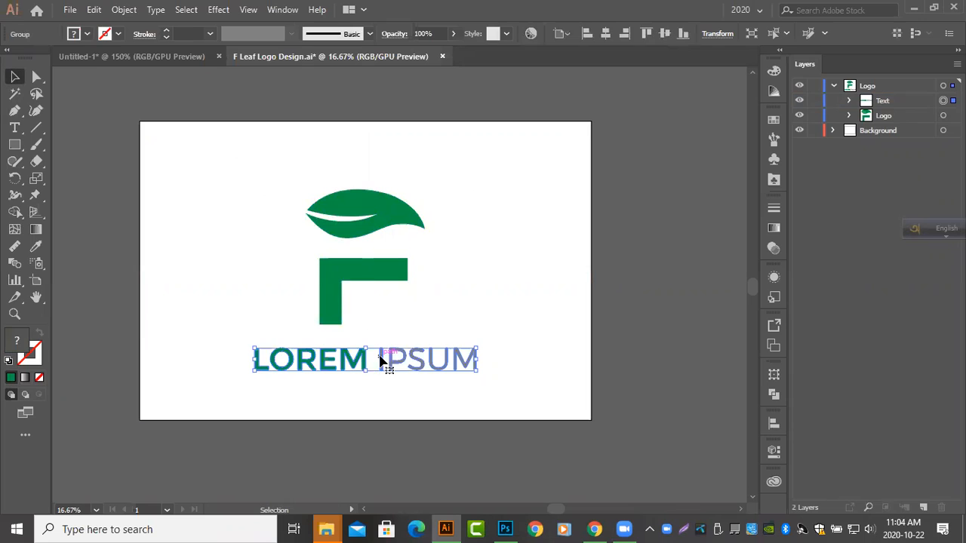
left_click(370, 276)
Check what each layer holds by hiding and reshowing the Text group, the Logo group, the Logo layer and the Background layer
left_click(882, 102)
left_click(799, 100)
left_click(798, 100)
left_click(799, 115)
left_click(799, 116)
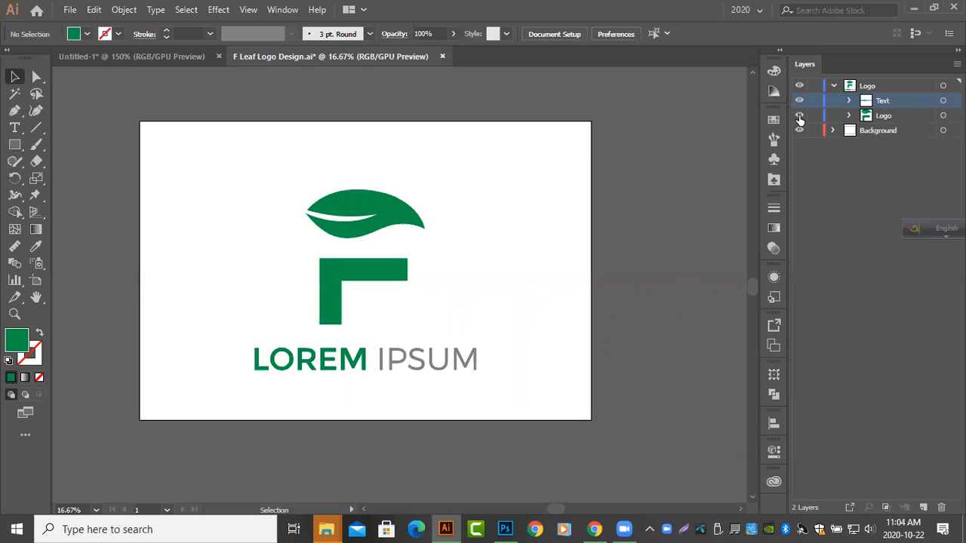
left_click(799, 85)
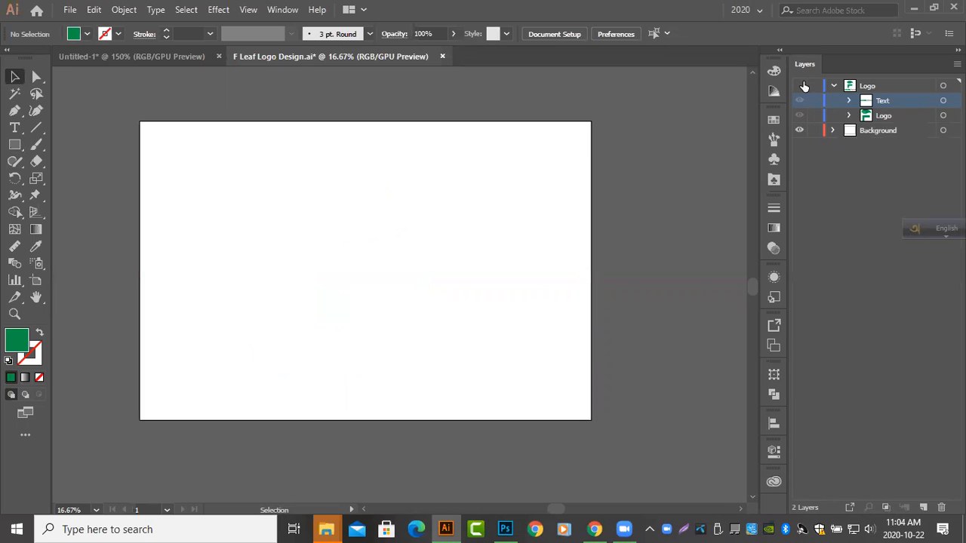
left_click(799, 85)
left_click(799, 130)
left_click(799, 130)
Remove the stroke from the background rectangle
left_click(541, 295)
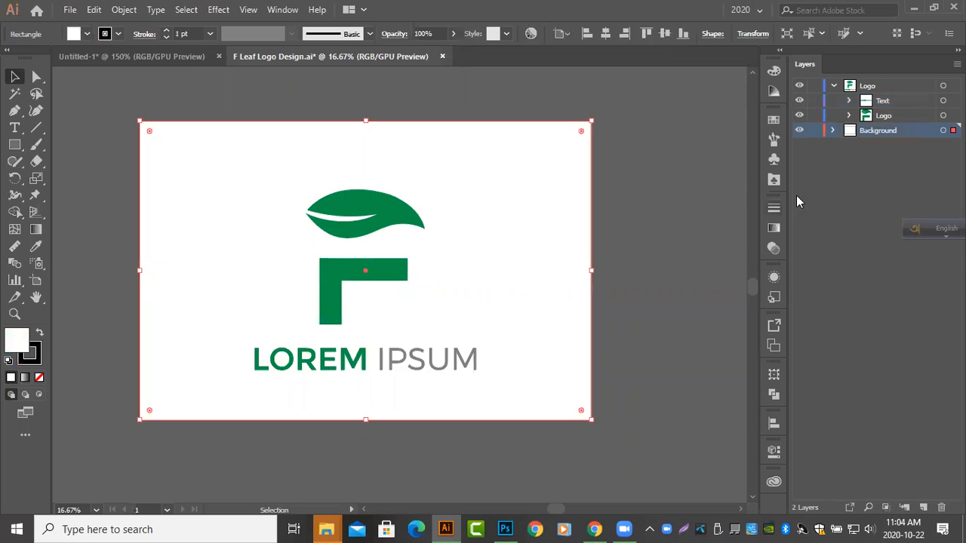
double_click(16, 341)
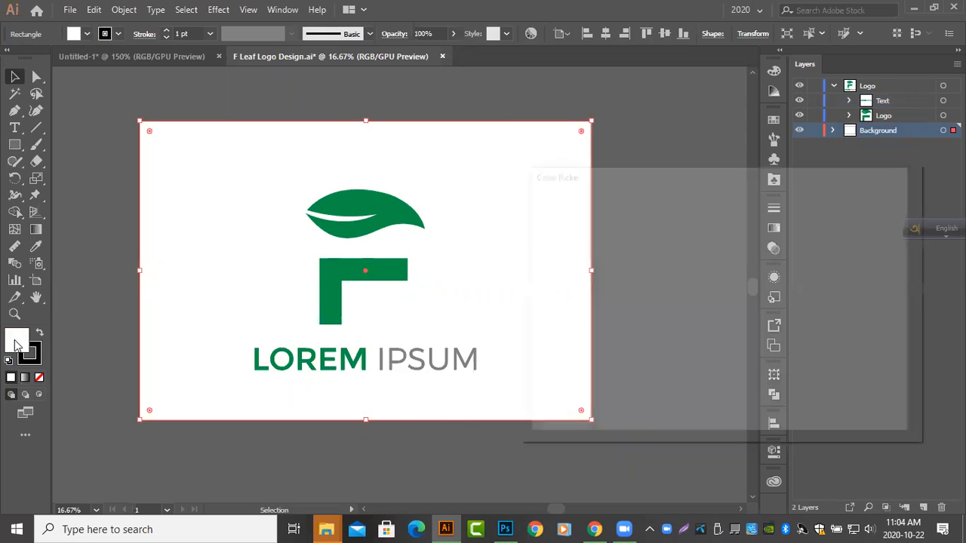
left_click(861, 242)
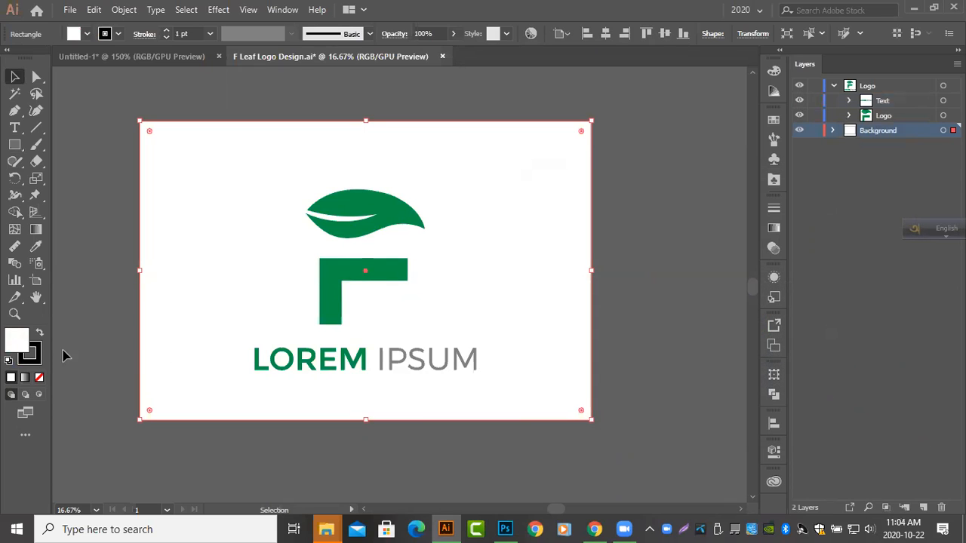
left_click(37, 351)
left_click(40, 379)
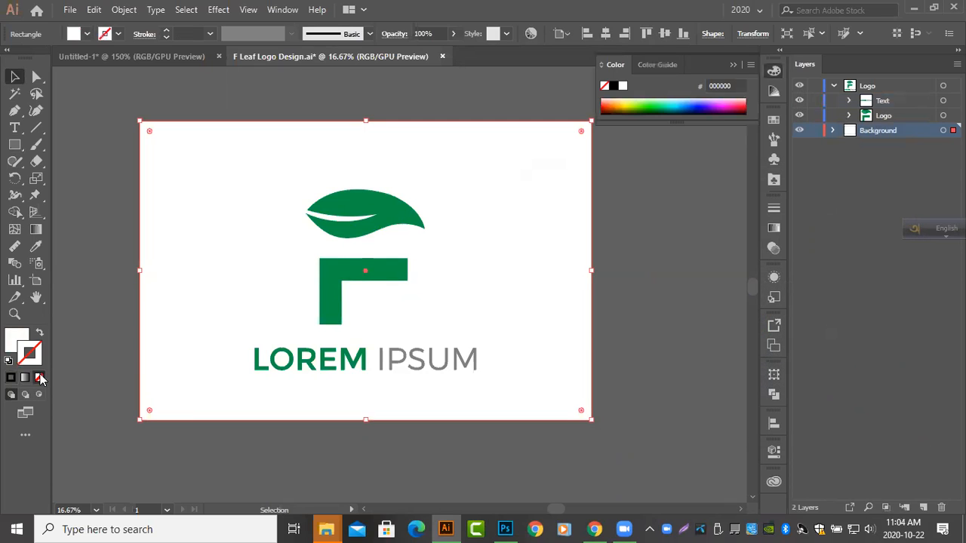
Fill the background rectangle with red, FF0000
left_click(19, 342)
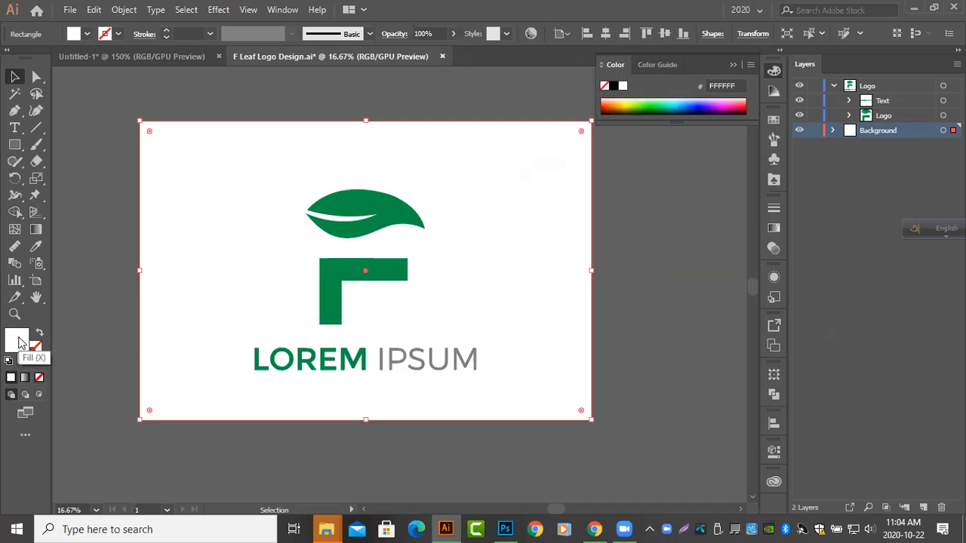
double_click(20, 341)
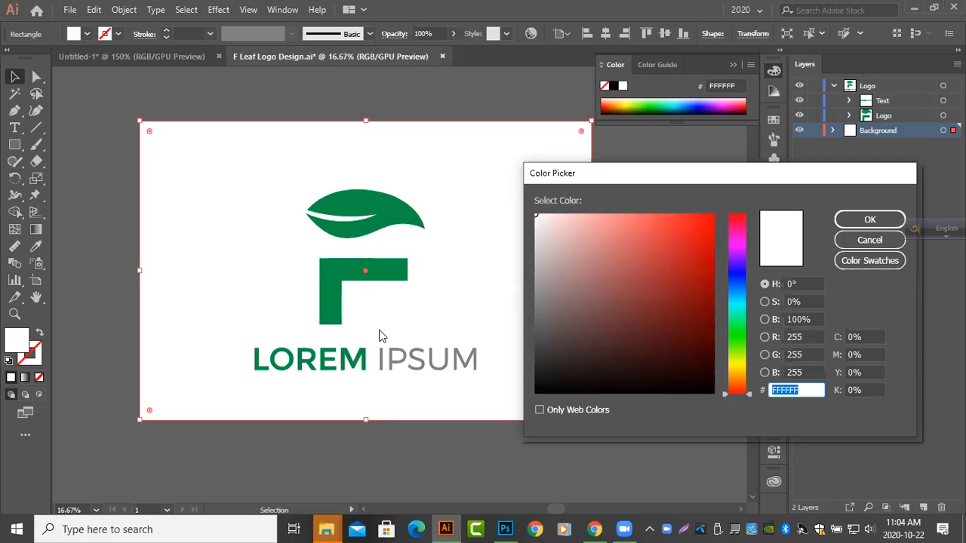
left_click_drag(536, 219, 532, 304)
mouse_move(686, 301)
left_mouse_down()
mouse_move(704, 222)
mouse_move(722, 205)
left_mouse_up()
left_click(870, 219)
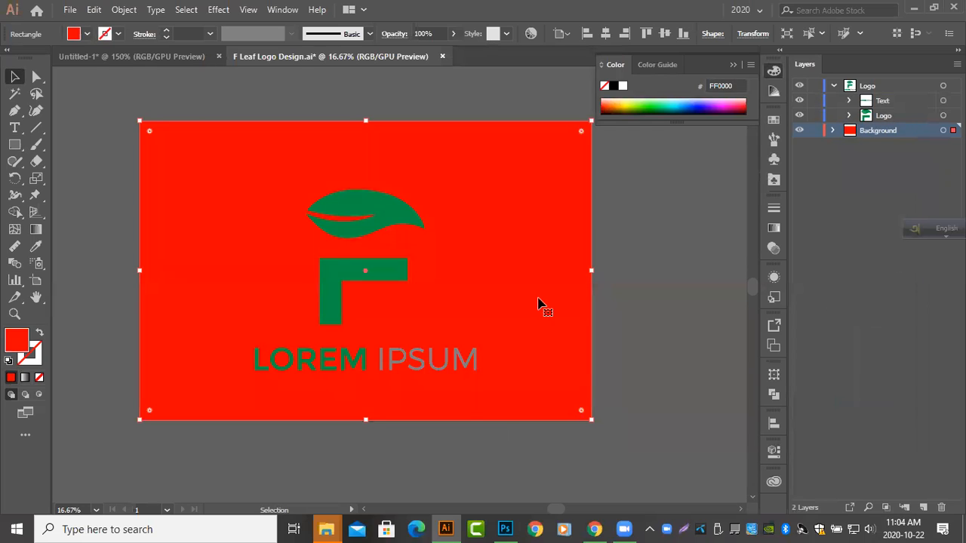
Change the background rectangle's fill to blue, 000DFF
double_click(13, 344)
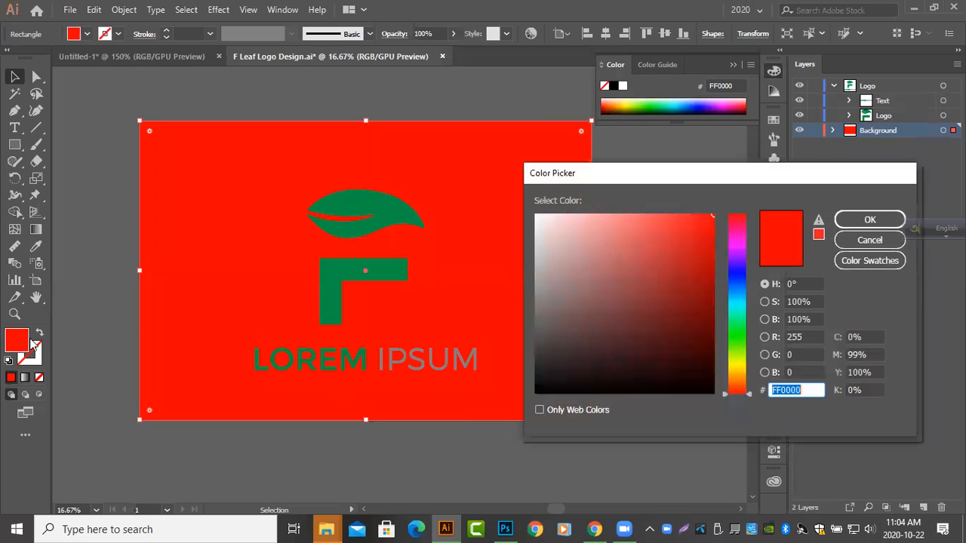
left_click(736, 276)
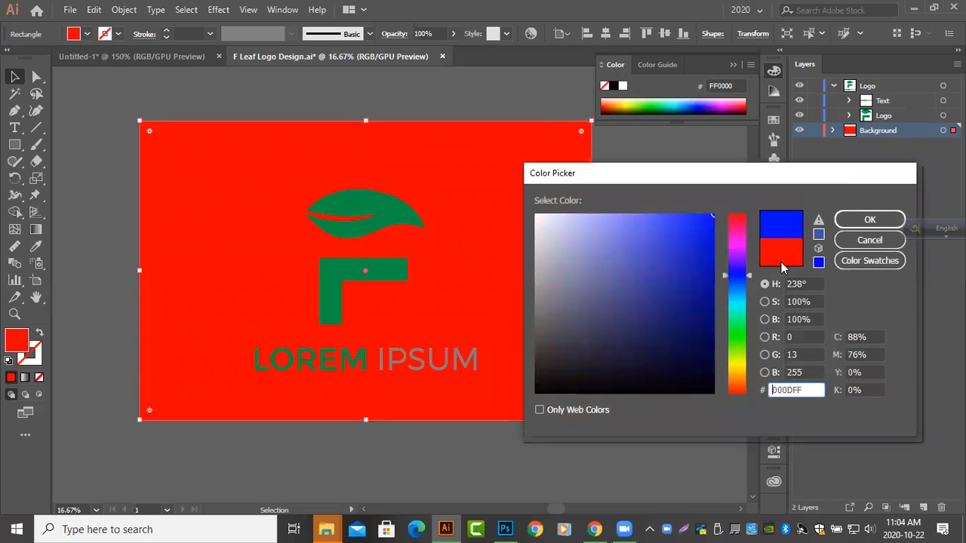
left_click(869, 219)
Set the background rectangle's fill back to white, FFFFFF
double_click(27, 348)
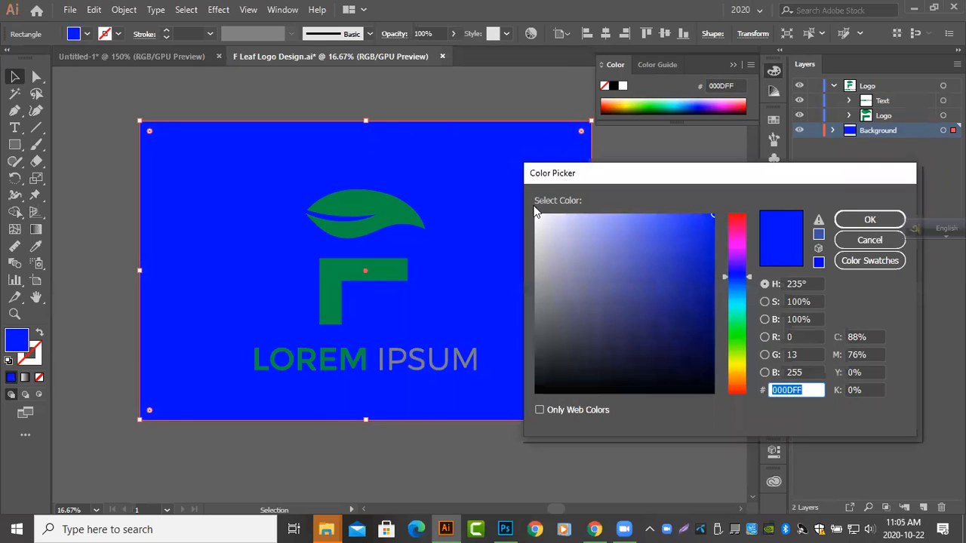
left_click(535, 215)
left_click(861, 222)
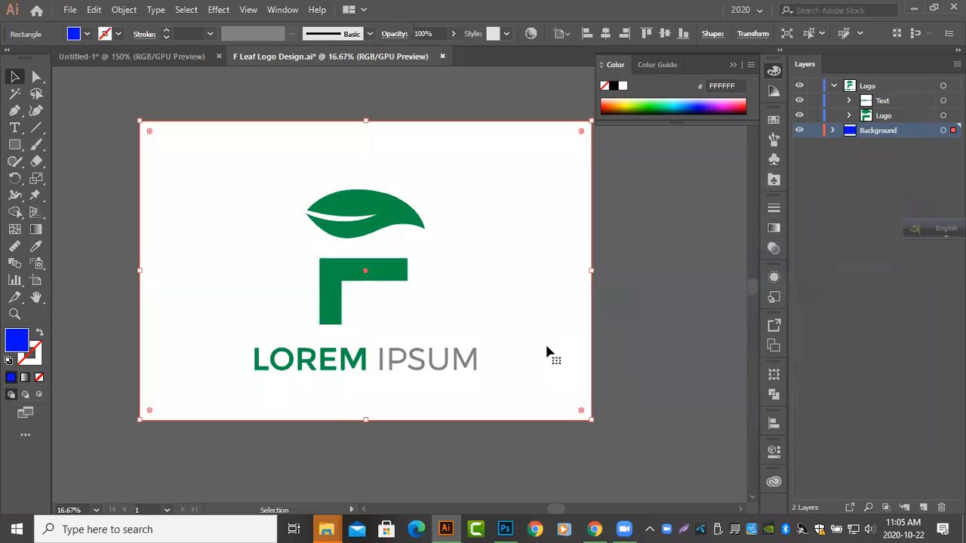
left_click(15, 75)
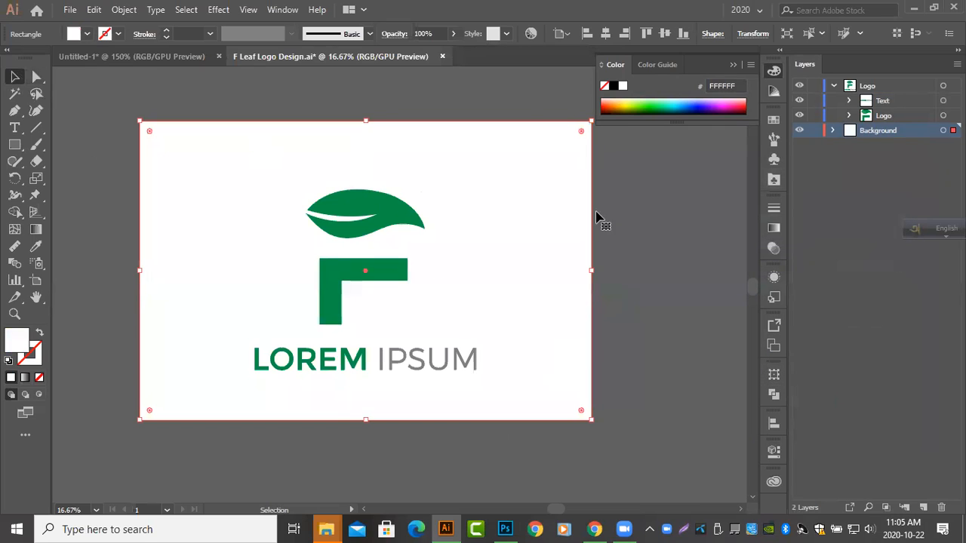
Select the leaf-F mark, try moving the background rectangle partly off the artboard, and undo the move
left_click(634, 218)
left_click(388, 274)
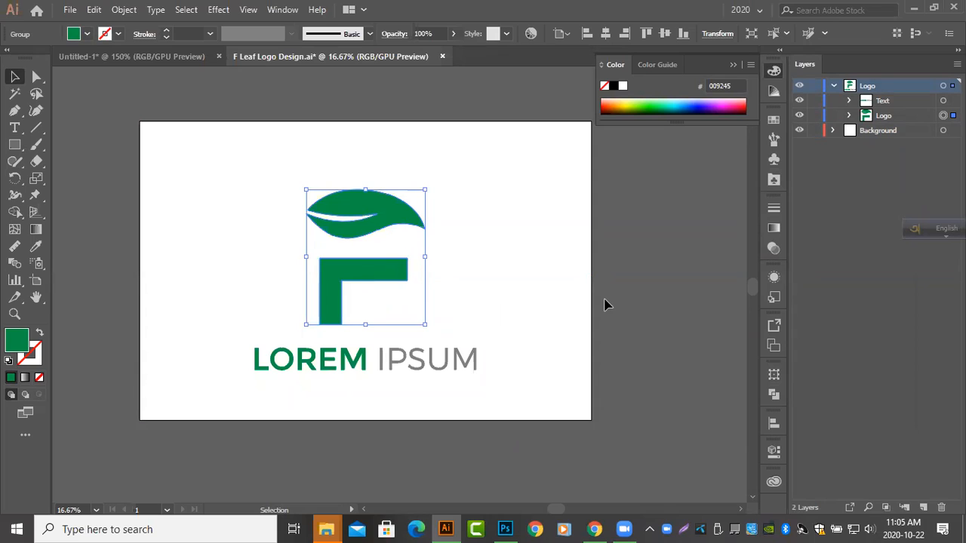
left_click_drag(566, 297, 592, 369)
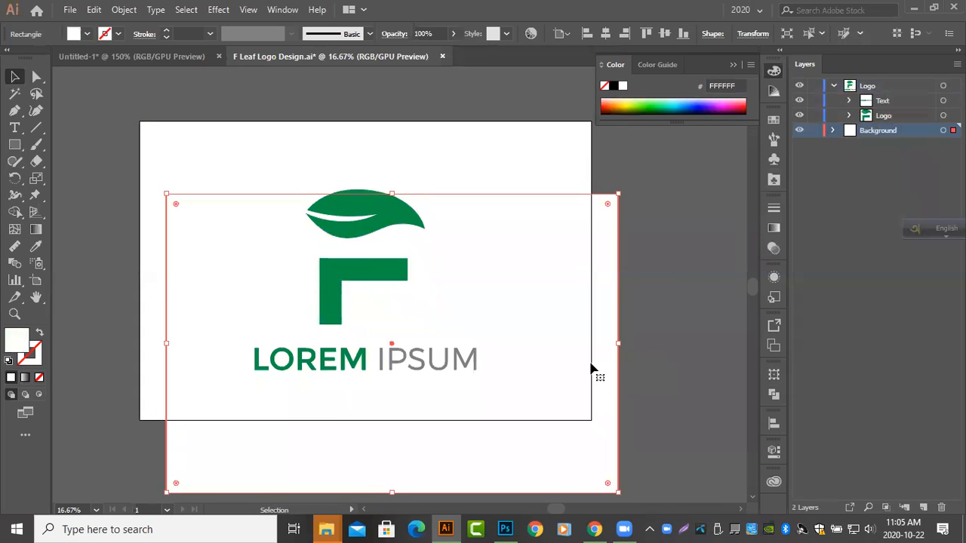
key("ctrl+z")
left_click(676, 351)
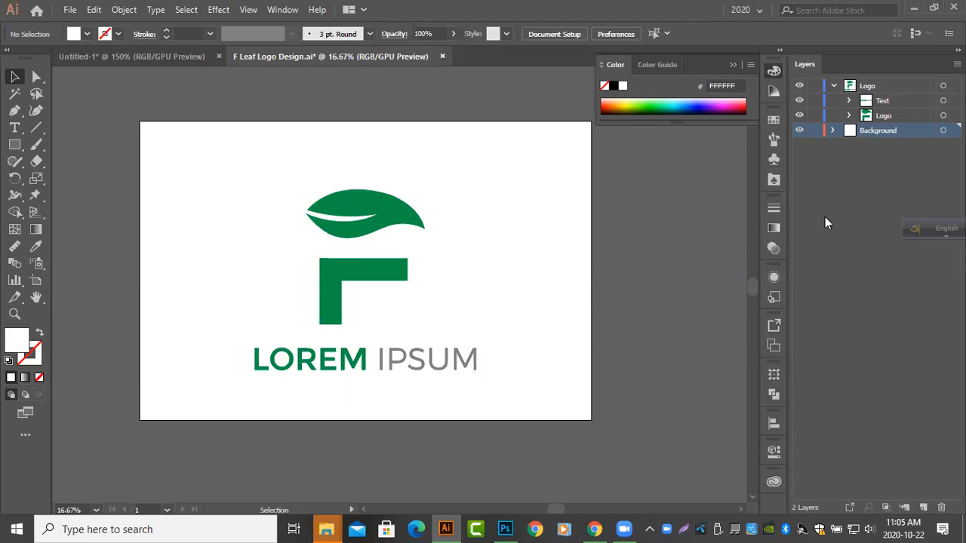
Collapse the Logo layer and save the document
left_click(832, 86)
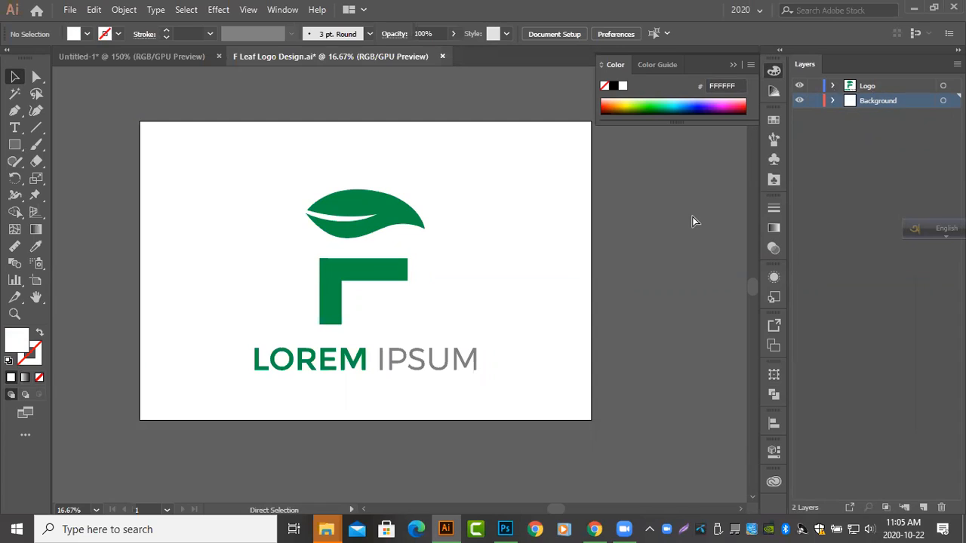
key("ctrl+s")
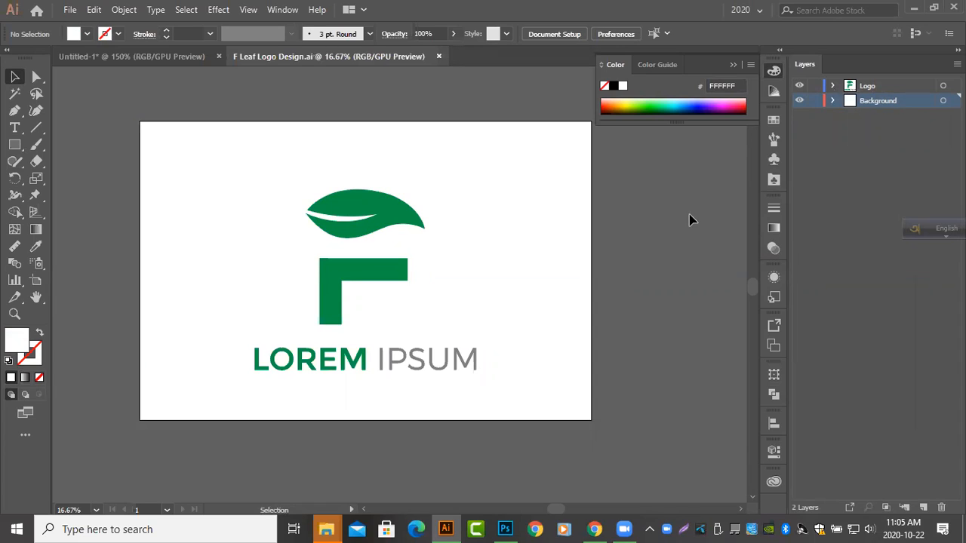
Review the Logo and Background layers in turn and check the background rectangle on the artboard, leaving nothing selected
left_click(873, 86)
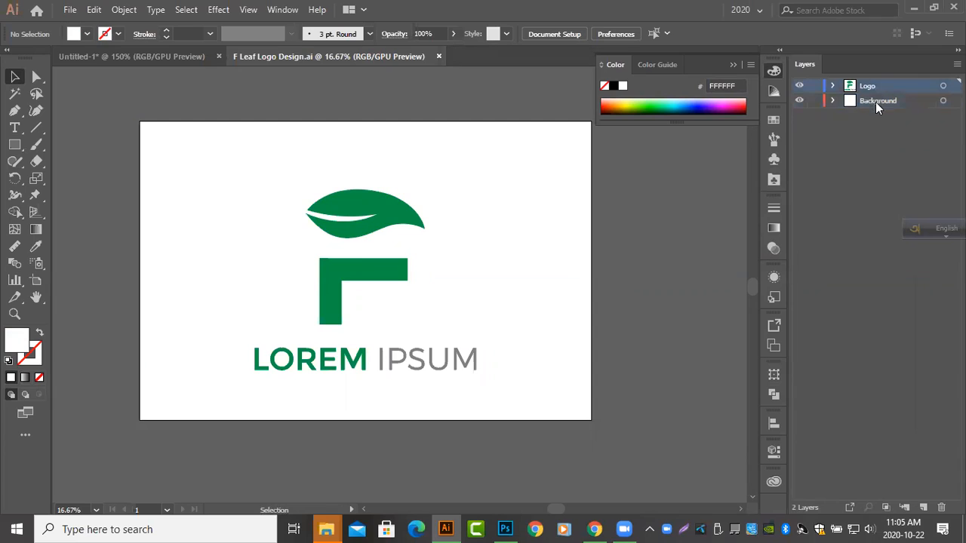
left_click(875, 101)
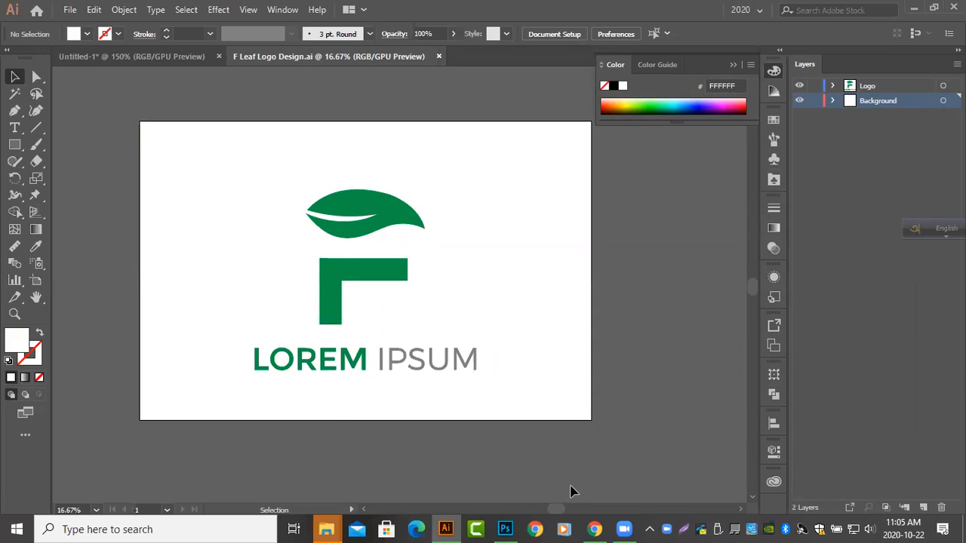
left_click(551, 394)
scroll(566, 388, "down", 2)
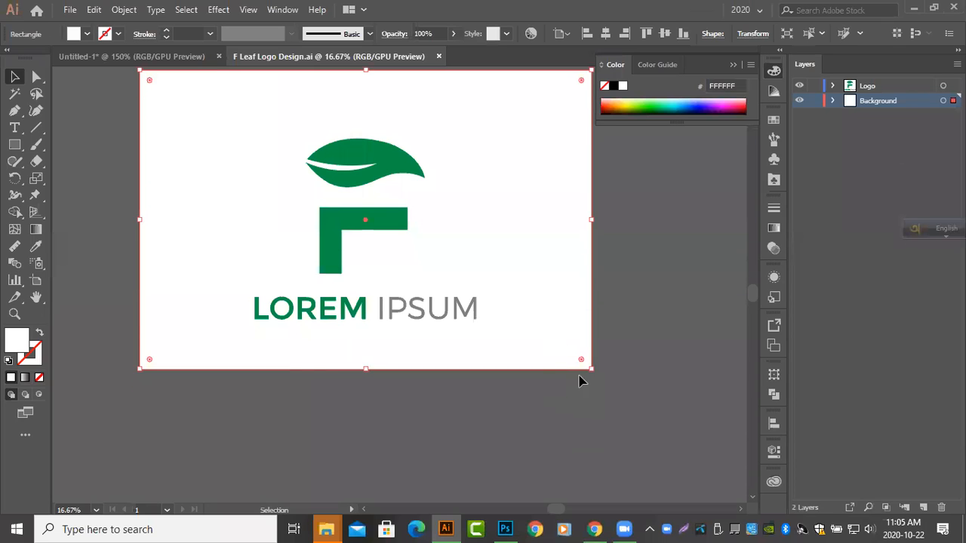
left_click(615, 374)
scroll(616, 385, "up", 3)
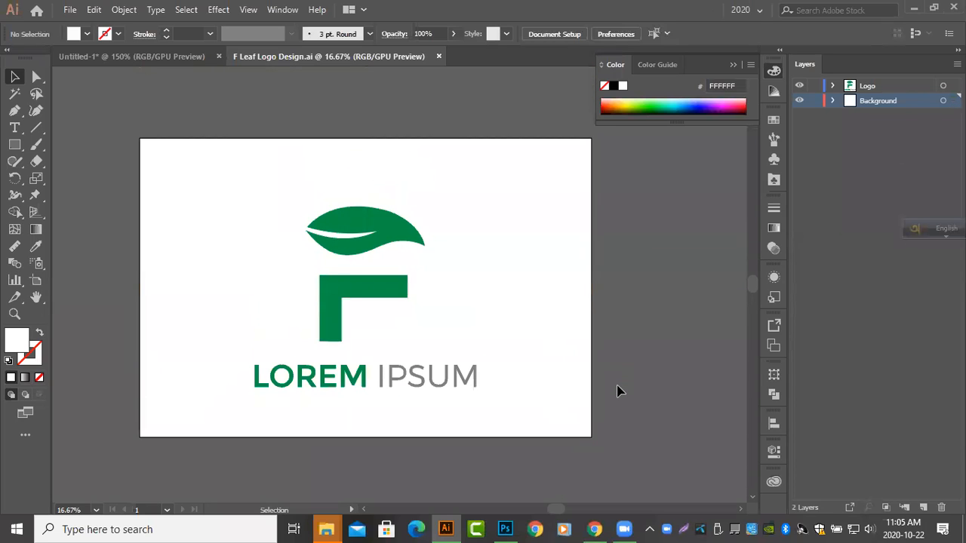